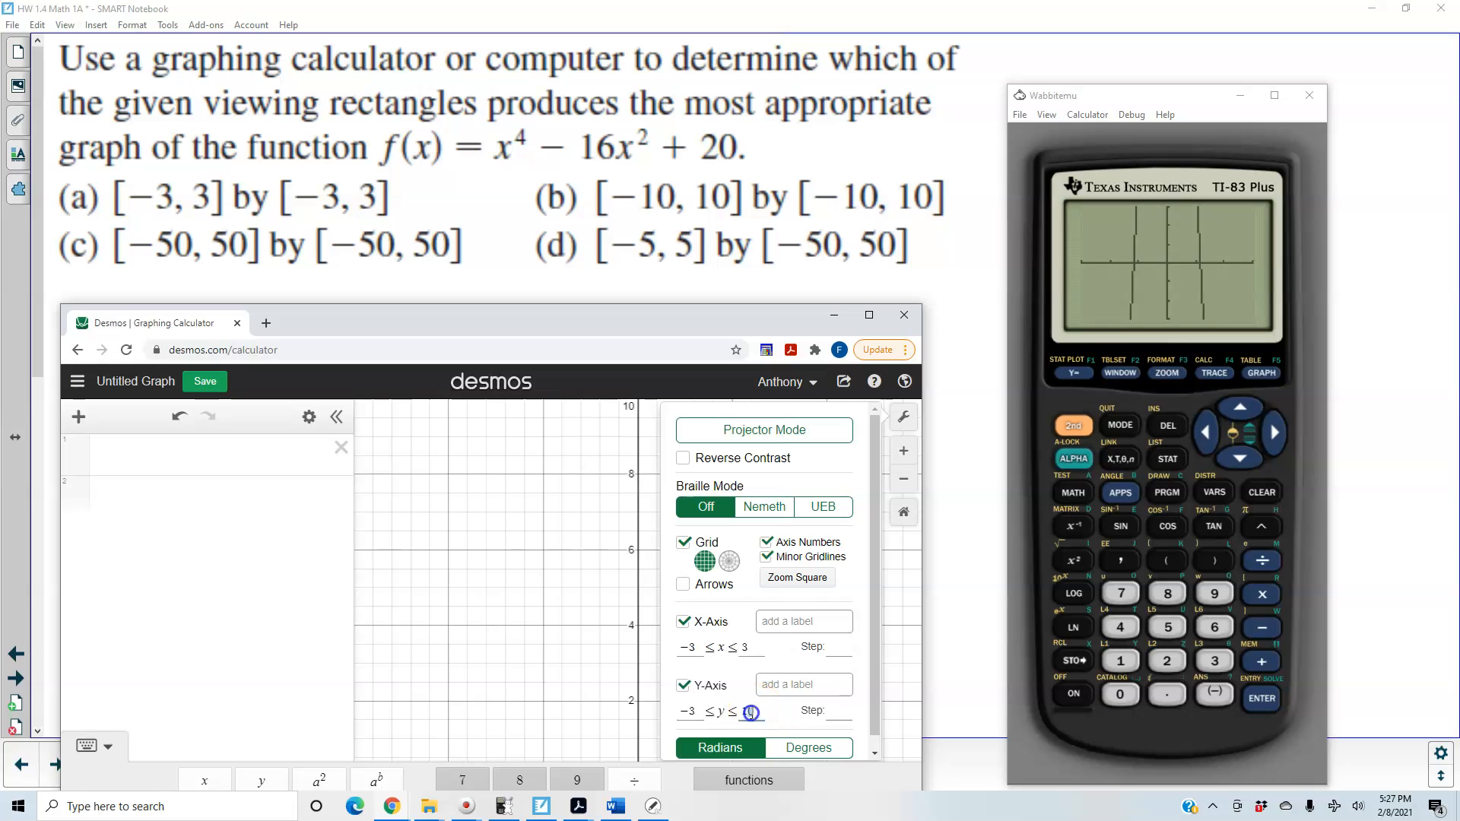
Set the upper limit of the graph's y-axis to 3 and leave the graph settings.
text(3)
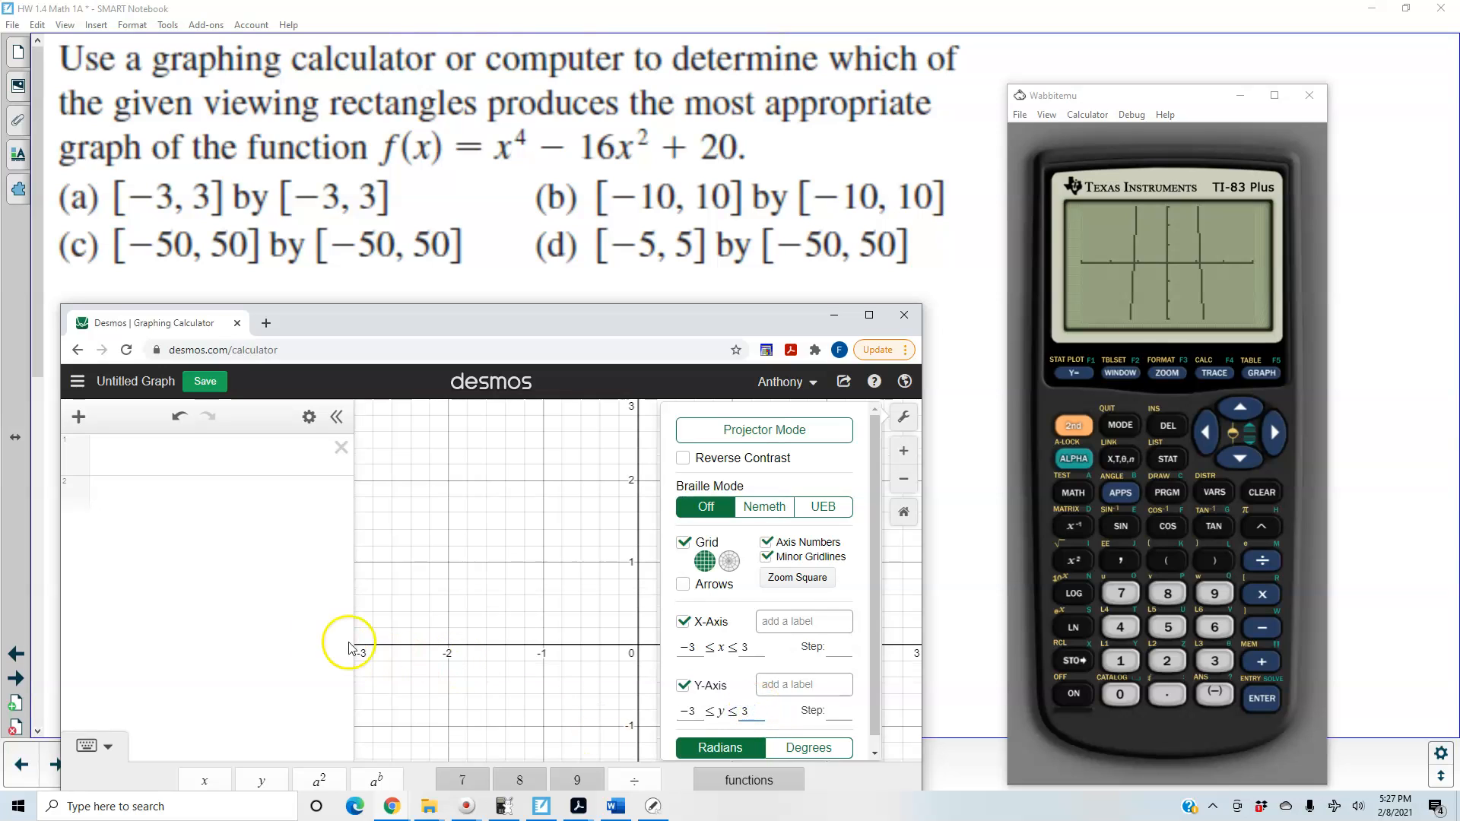
click(301, 625)
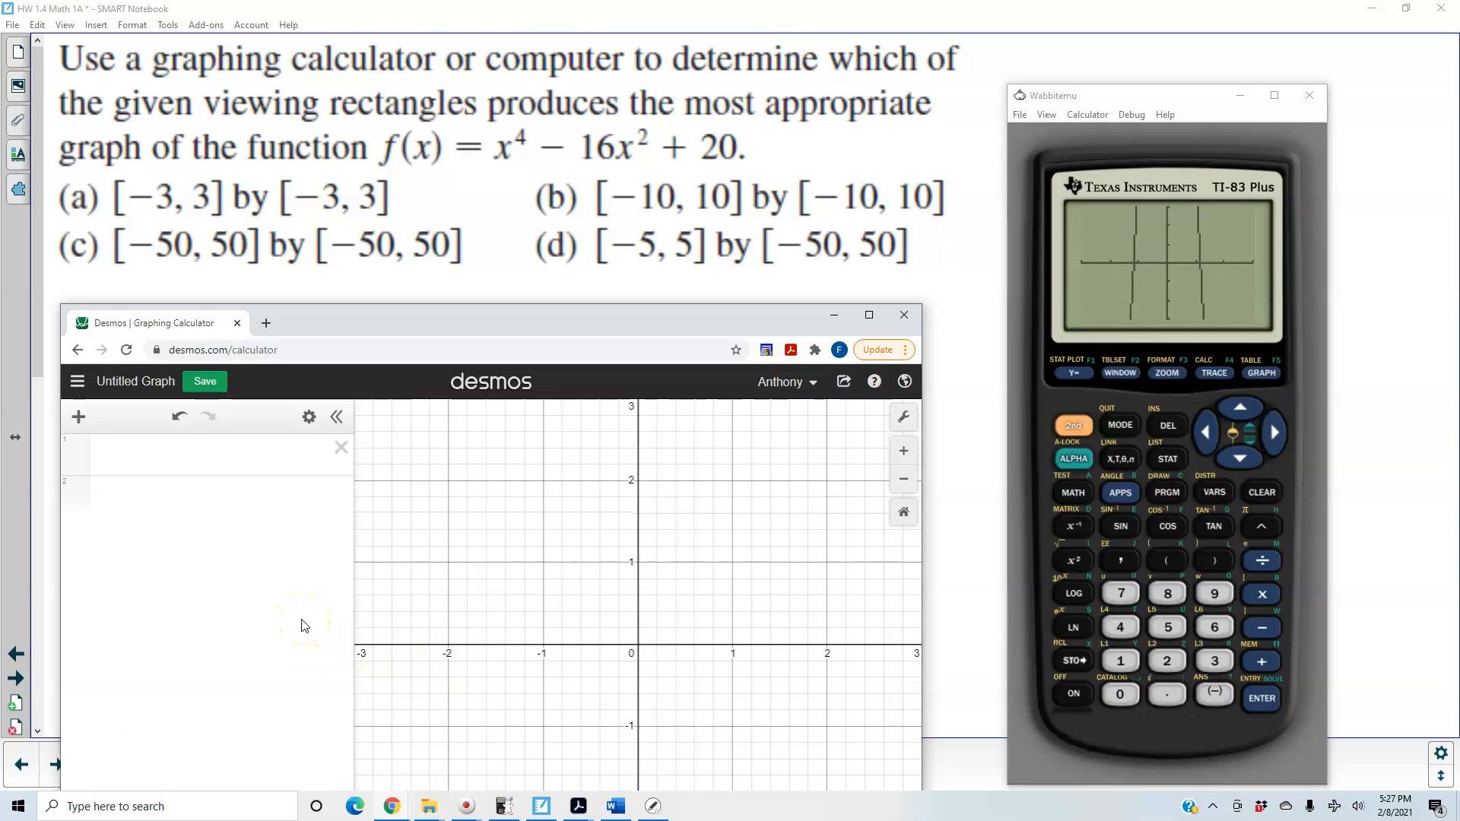
Graph the function x^4 − 16x^2 + 20 in the first expression line and put the on-screen math keypad away.
click(217, 460)
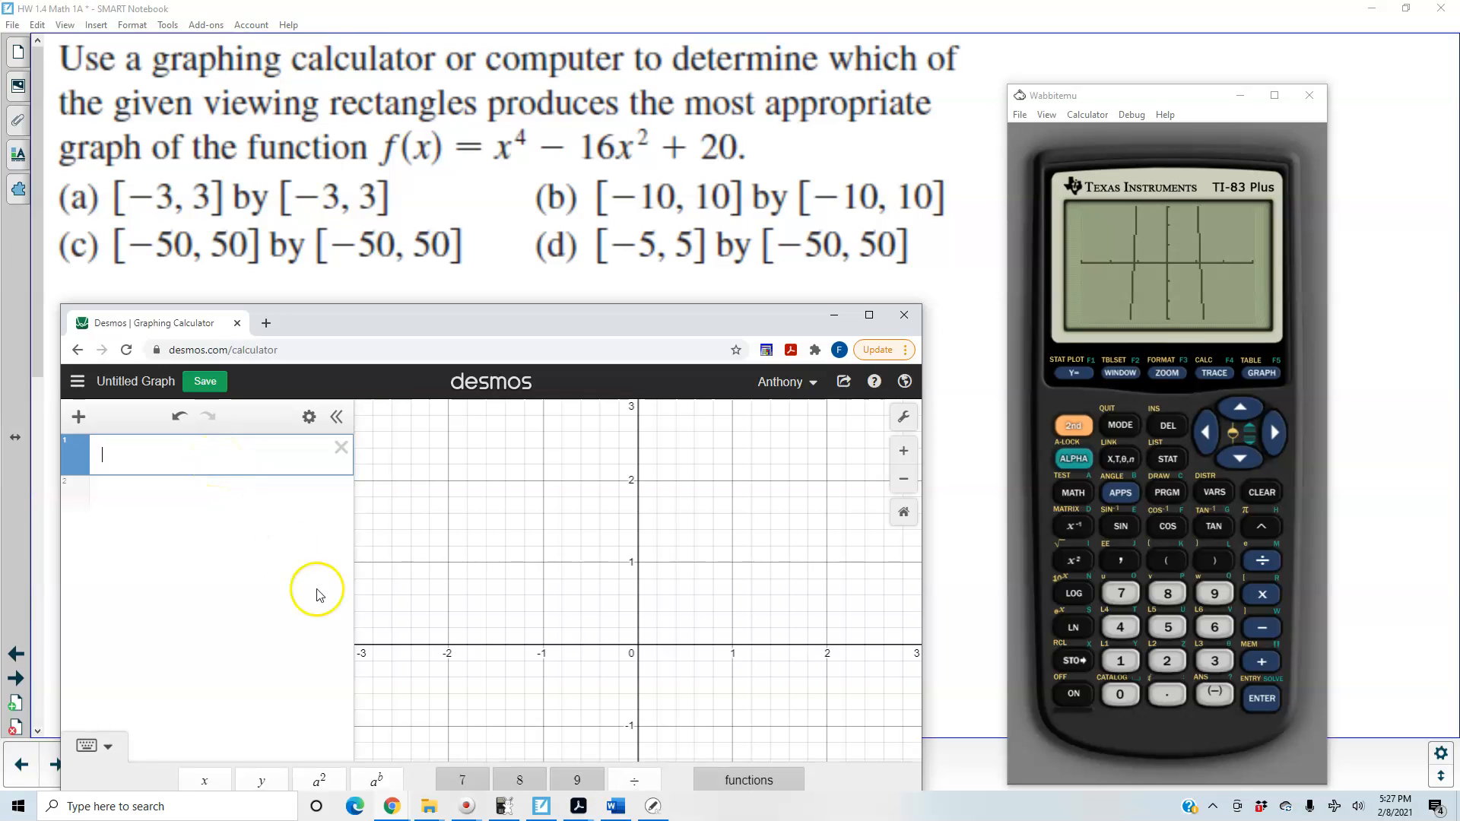
text(x)
click(377, 780)
text(4)
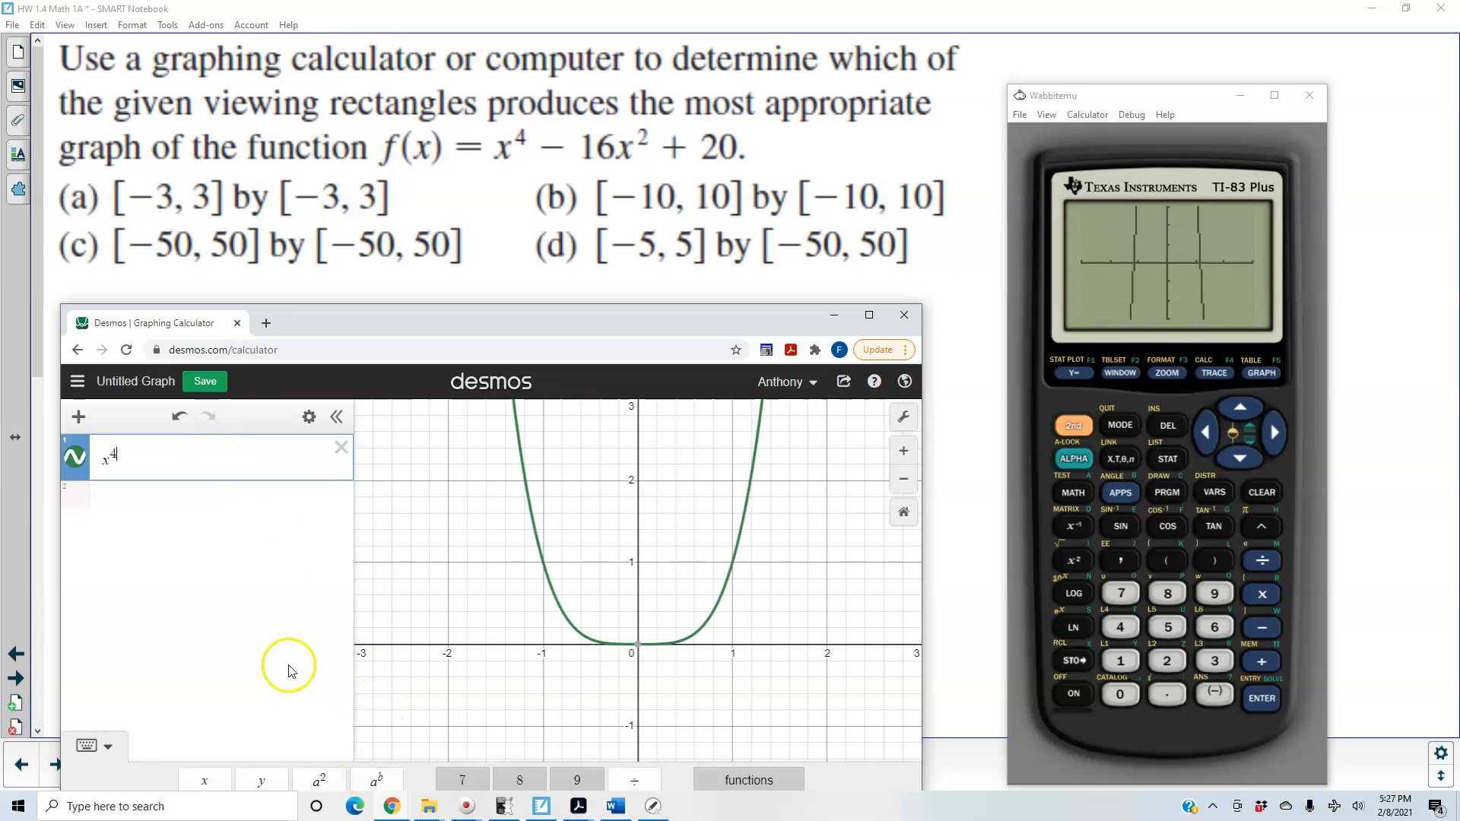
key(Right)
text(-1)
text(6)
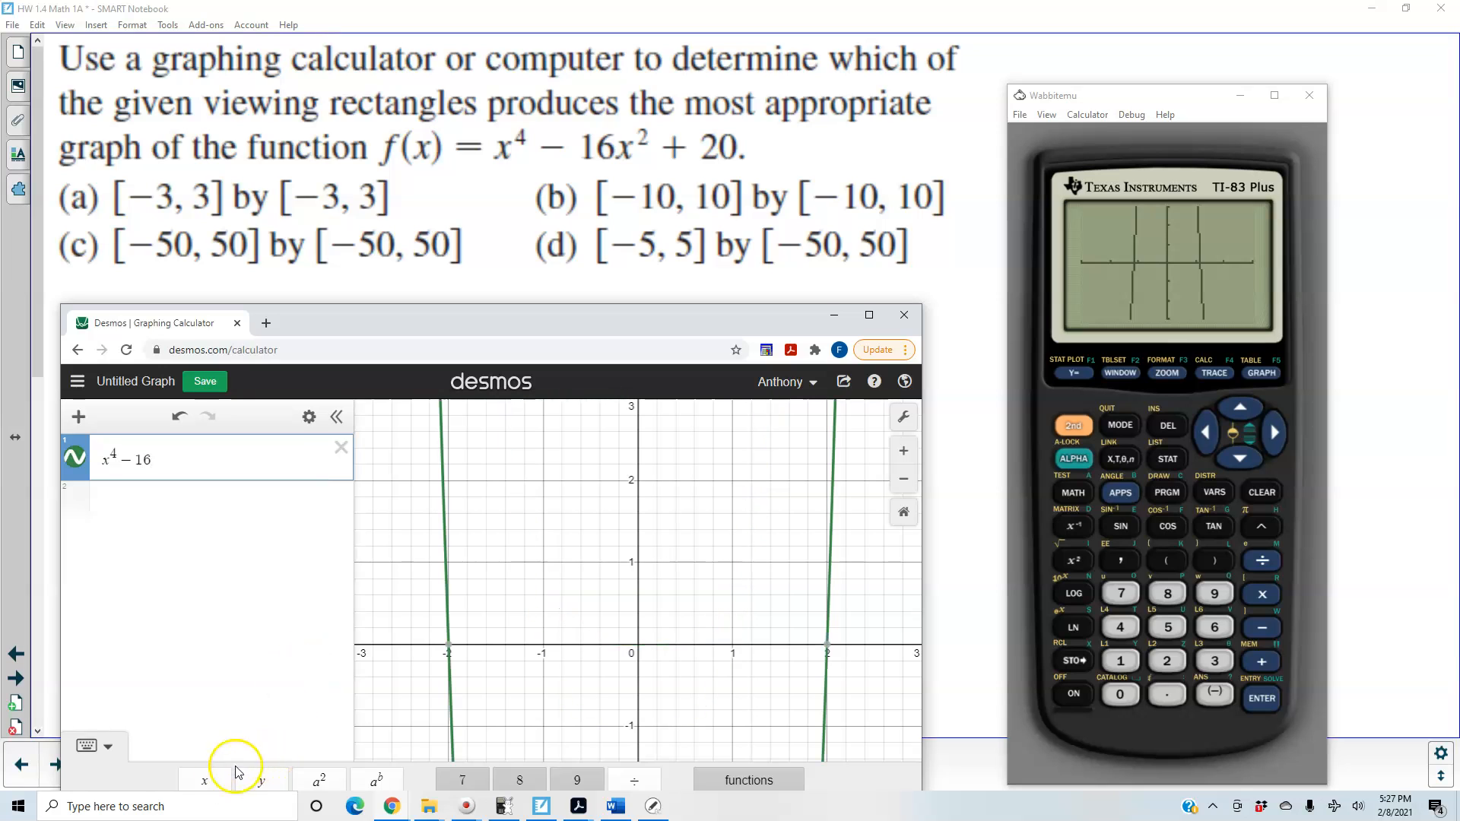
click(211, 791)
click(319, 783)
text(+20)
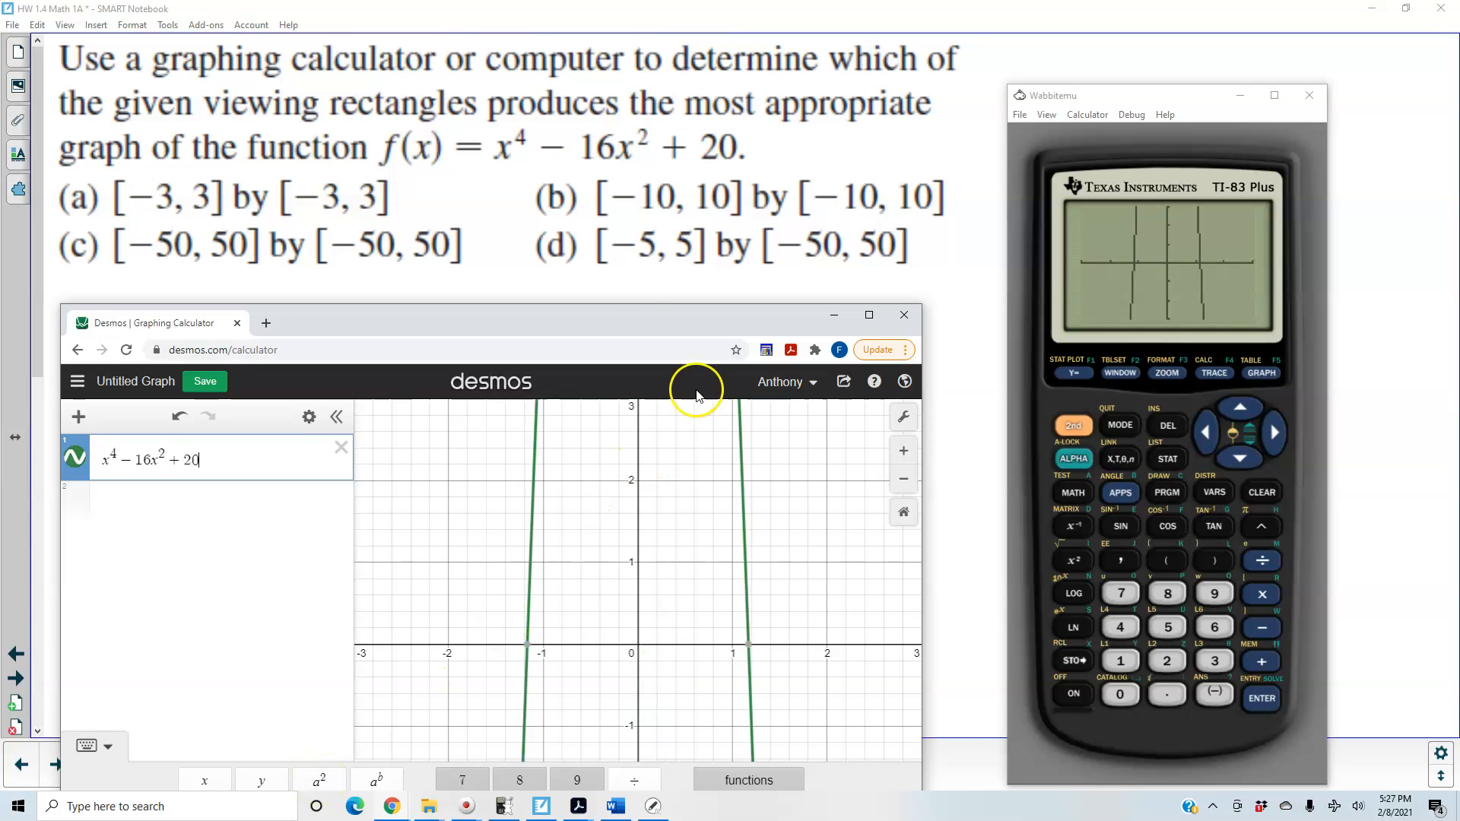
mouse_move(636, 316)
mouse_down()
mouse_move(615, 190)
mouse_move(642, 208)
mouse_move(661, 316)
mouse_up()
click(219, 547)
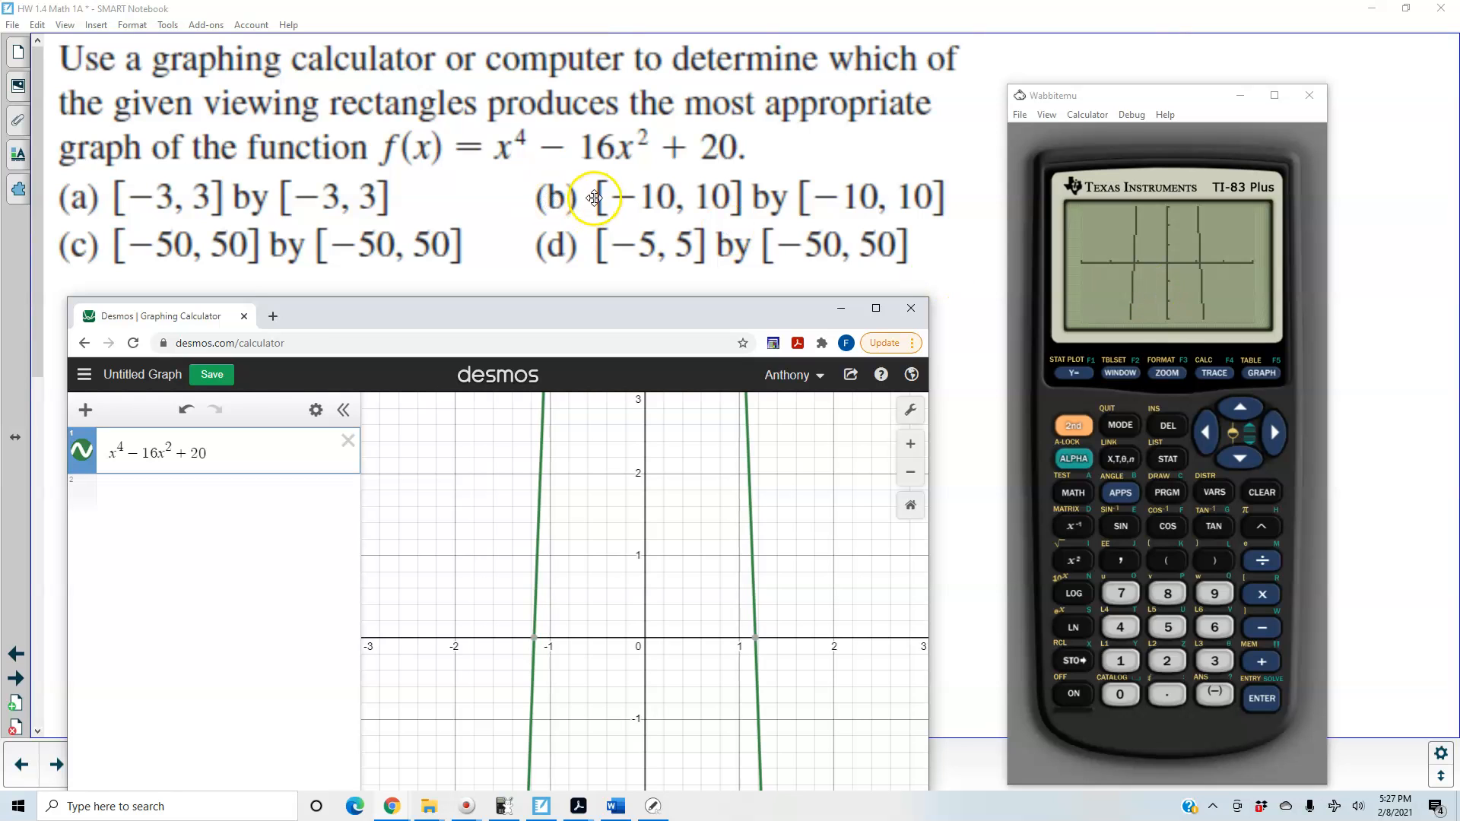
In the Wabbitemu TI-83 Plus calculator, set the window's Xmin to −10 and Xmax to 10.
click(1135, 377)
click(1210, 690)
click(1120, 661)
click(1120, 693)
click(1243, 453)
click(1119, 661)
click(1122, 690)
click(1233, 452)
click(1233, 452)
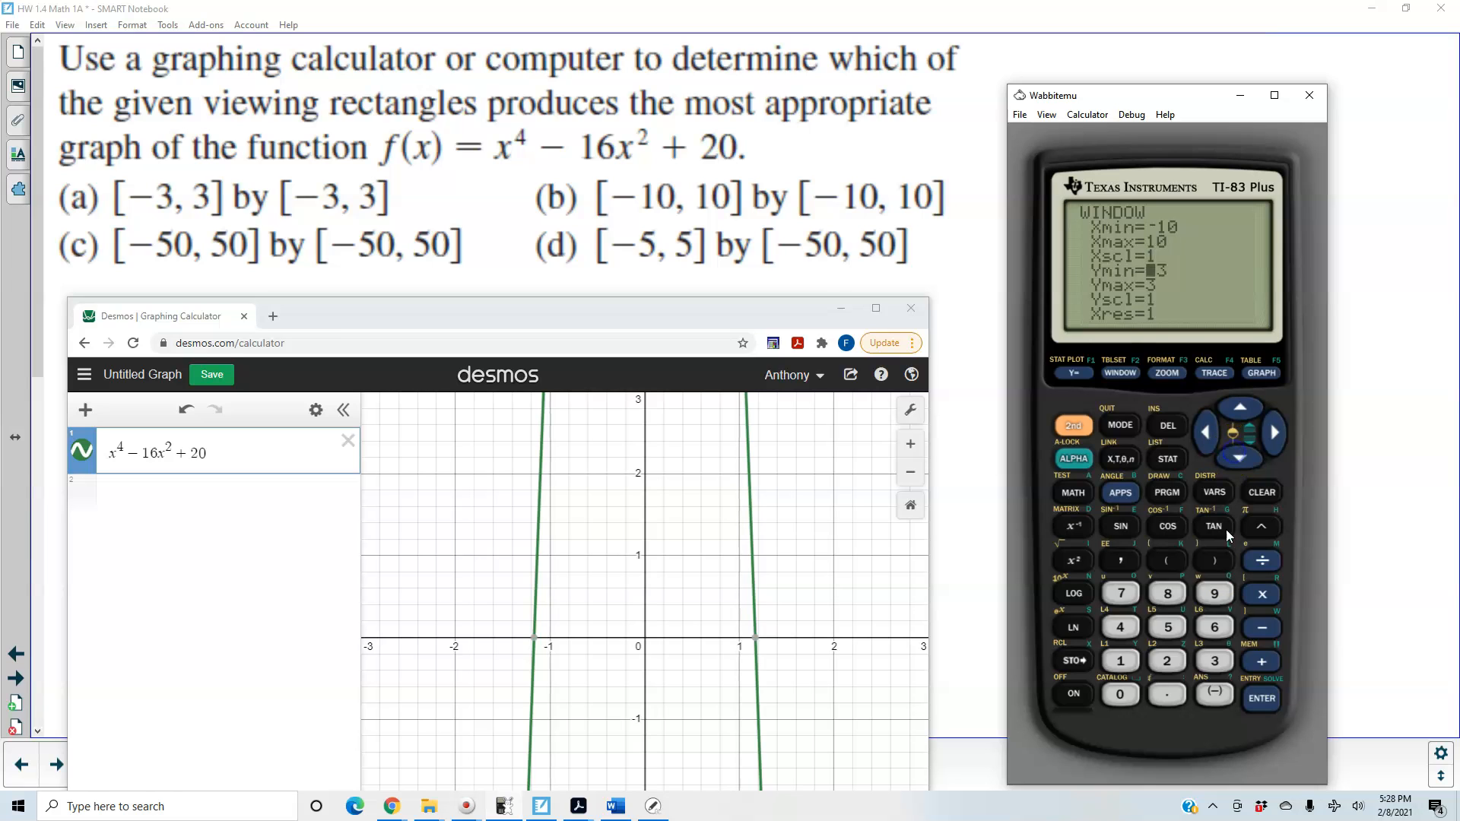
Set the calculator window's Ymin to −10 and Ymax to 10, and draw the graph.
click(1213, 690)
click(1120, 661)
click(1121, 690)
click(1241, 456)
click(1134, 650)
click(1134, 691)
click(1265, 373)
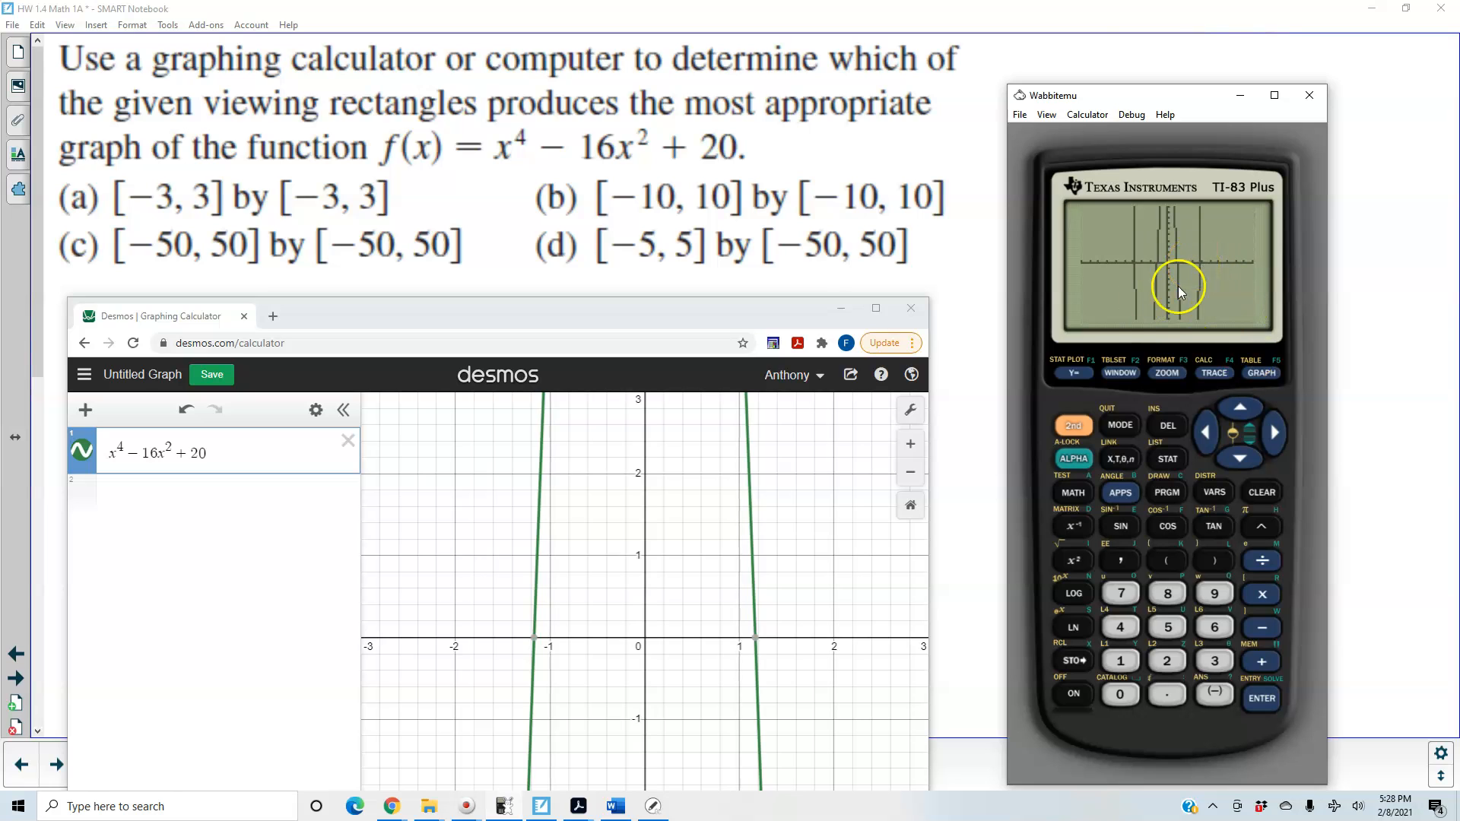
In Desmos, set the x-axis range from −10 to 10.
click(910, 410)
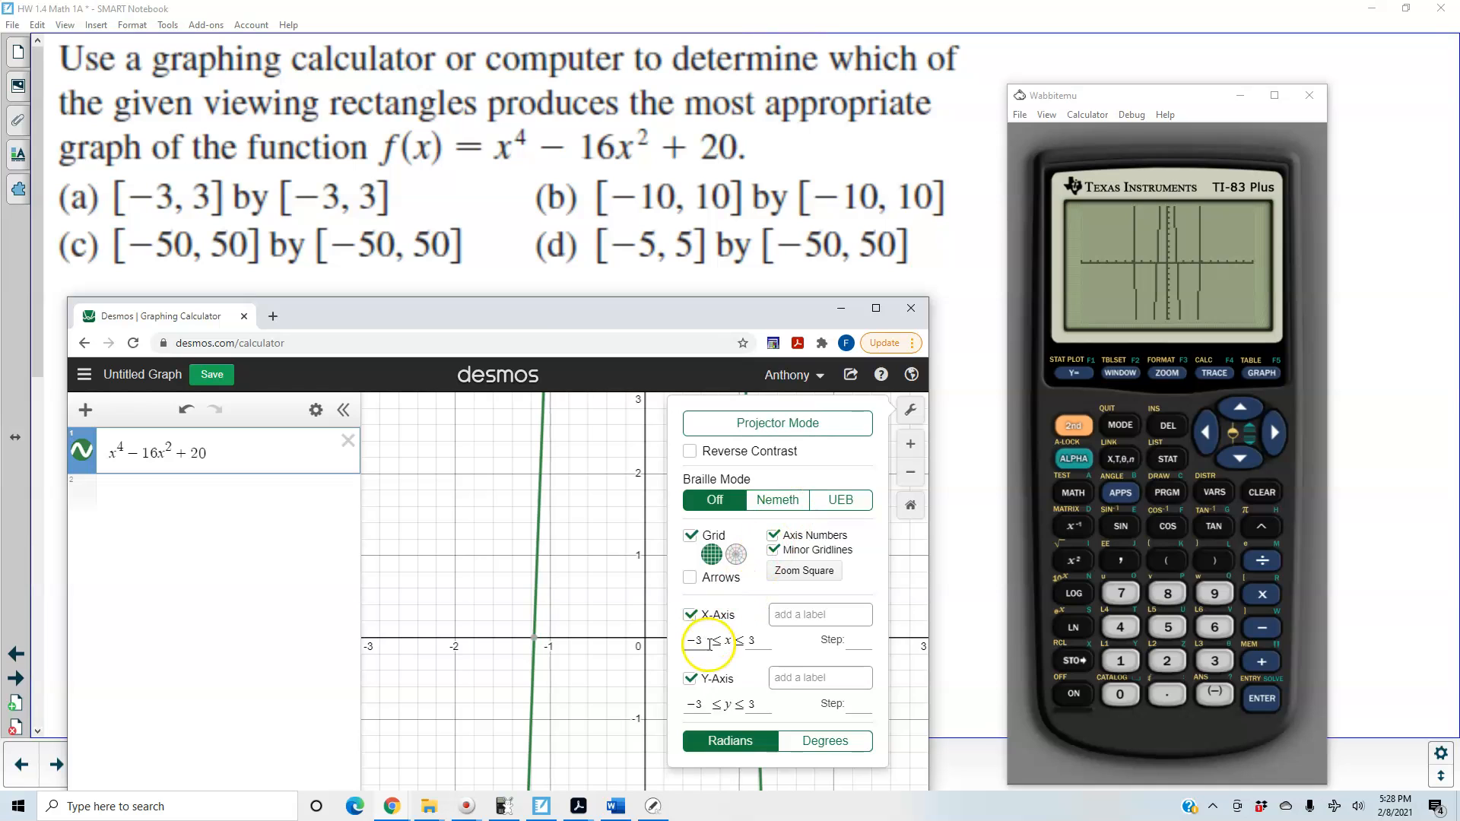
click(709, 643)
key(BackSpace)
text(1010)
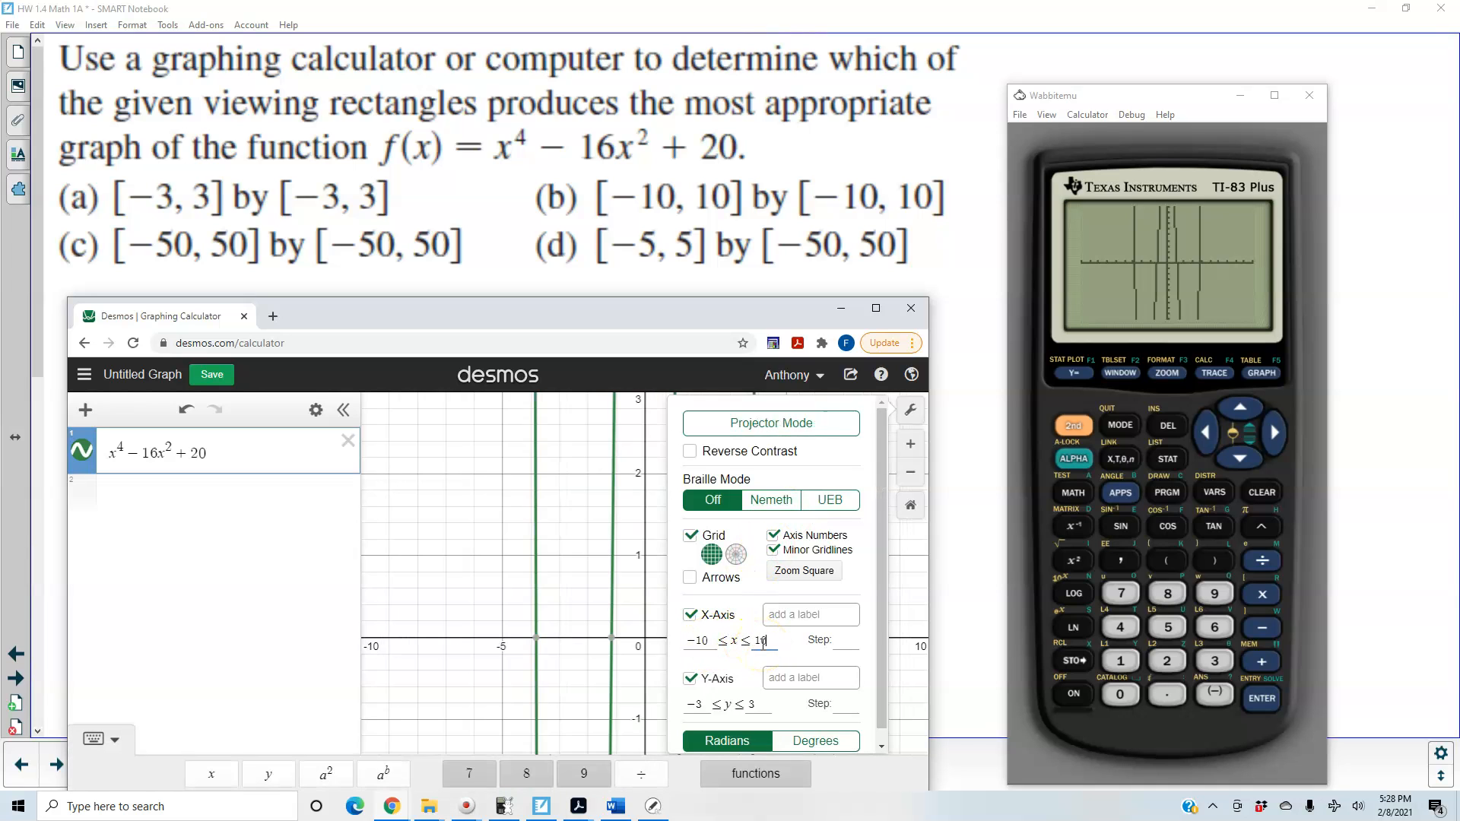
Set the Desmos y-axis range from −10 to 10 and inspect the whole graph.
click(700, 704)
key(BackSpace)
text(10)
click(761, 704)
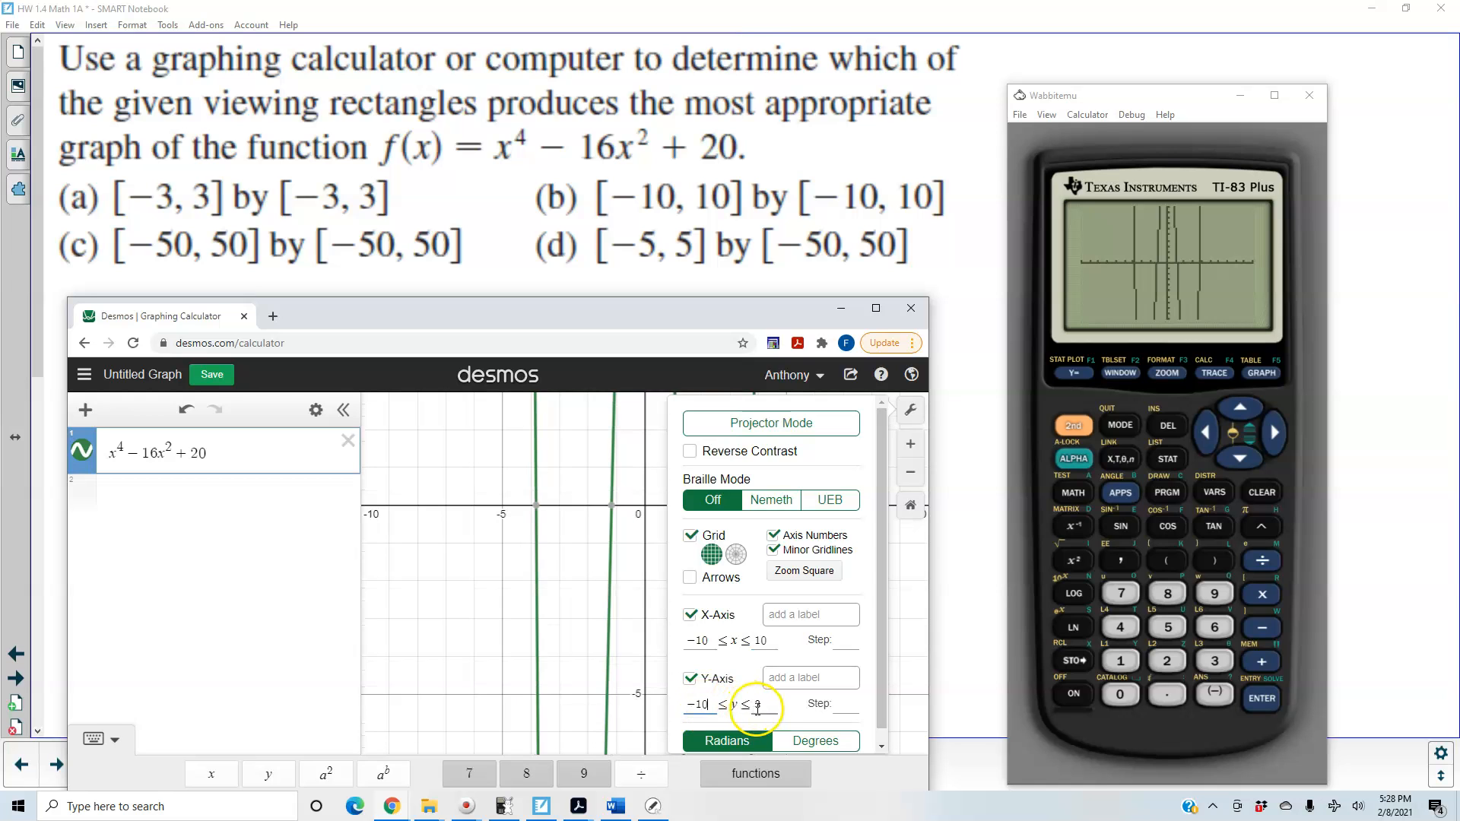
text(10)
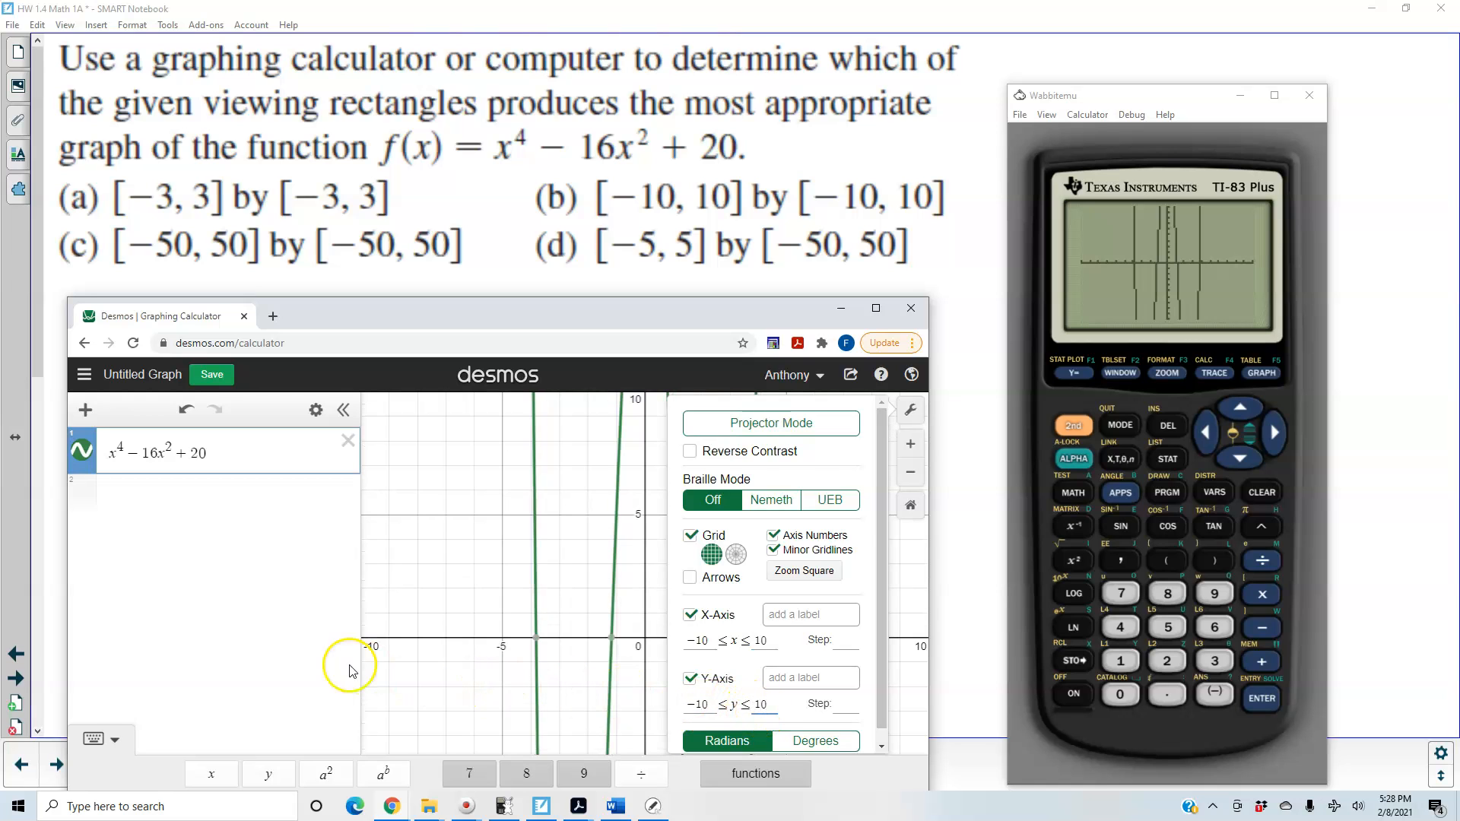
click(323, 667)
drag(692, 318, 673, 195)
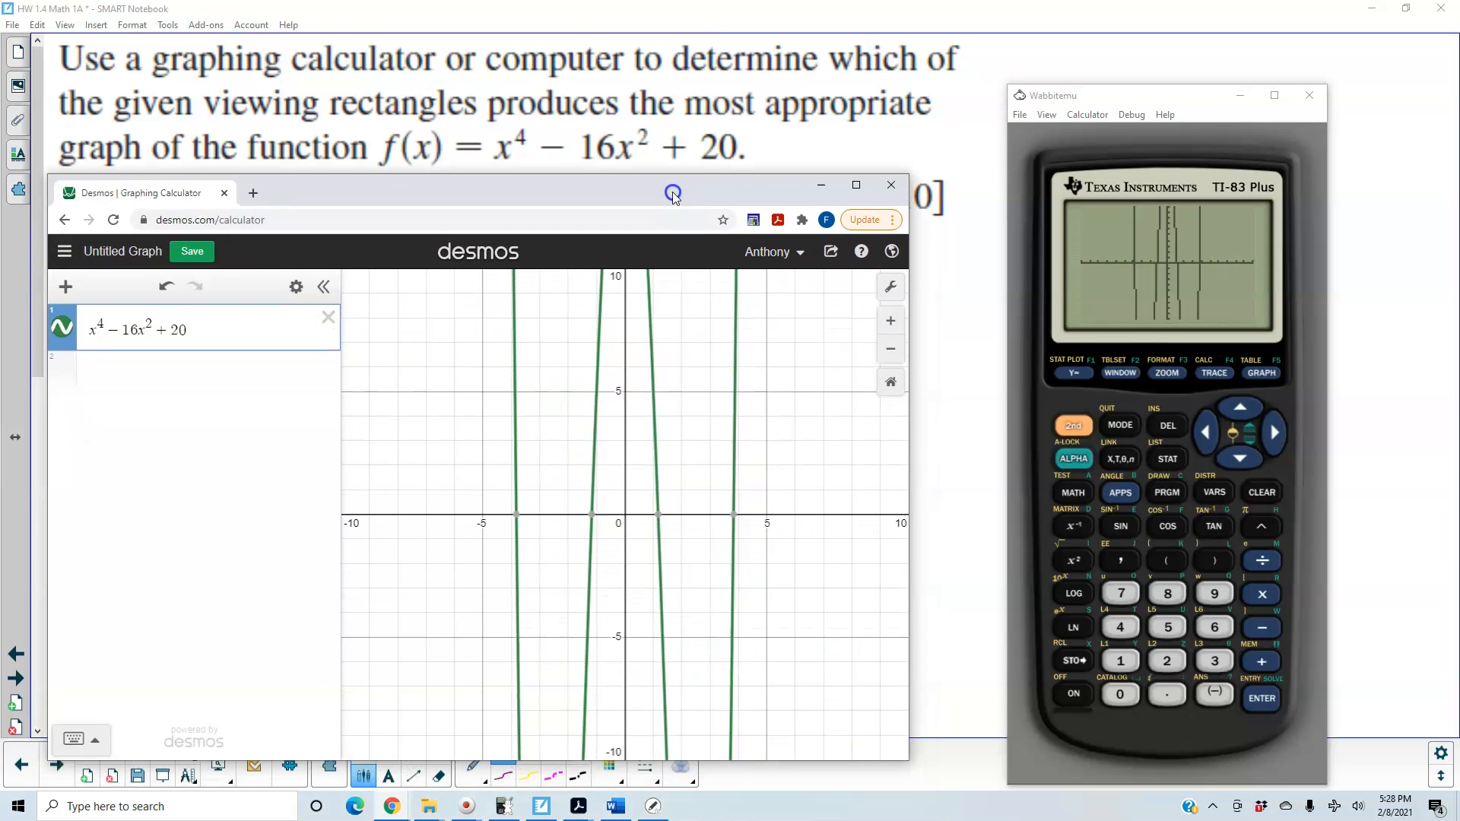
drag(673, 196, 679, 307)
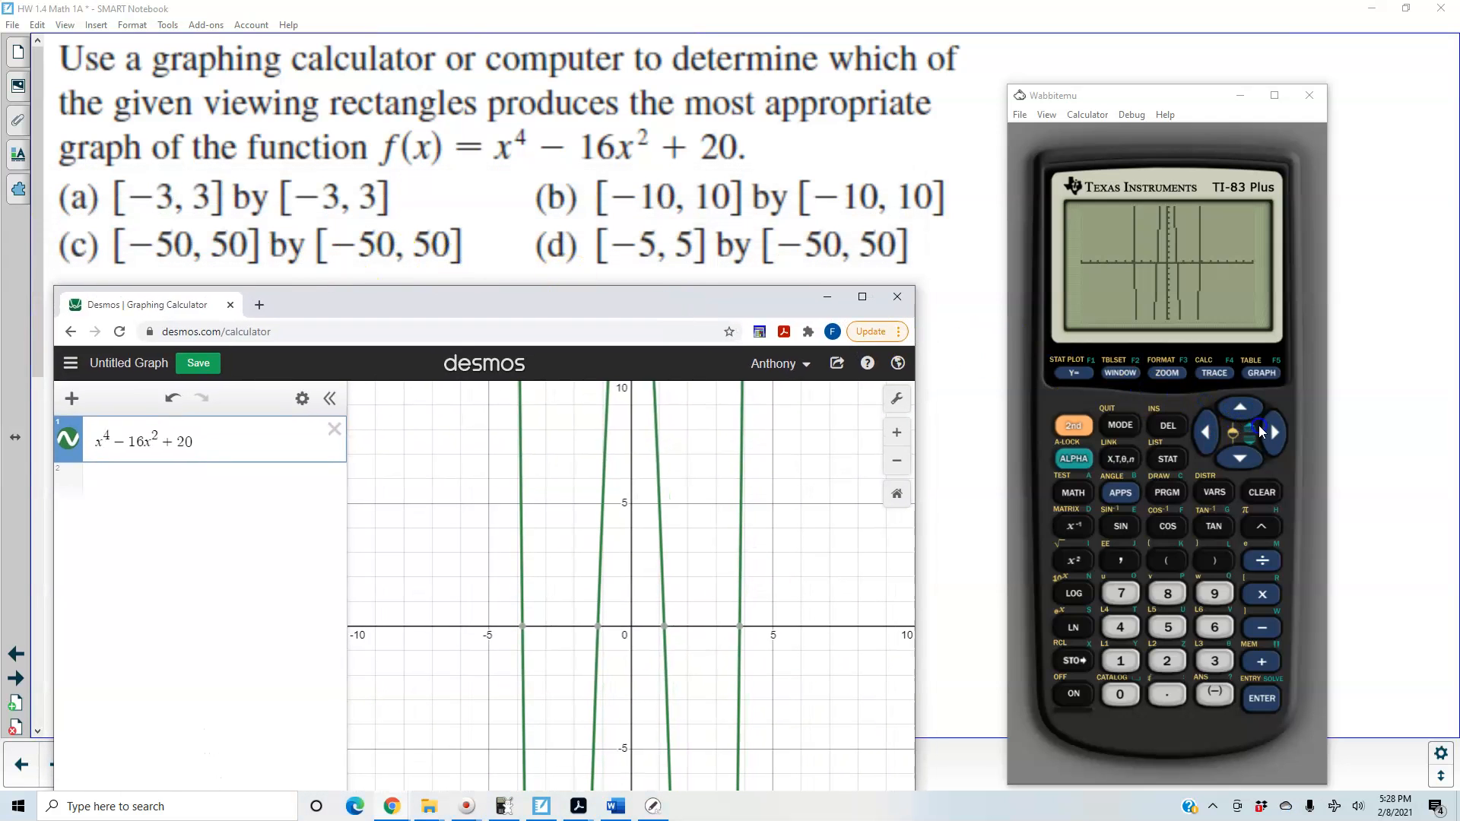
click(1119, 369)
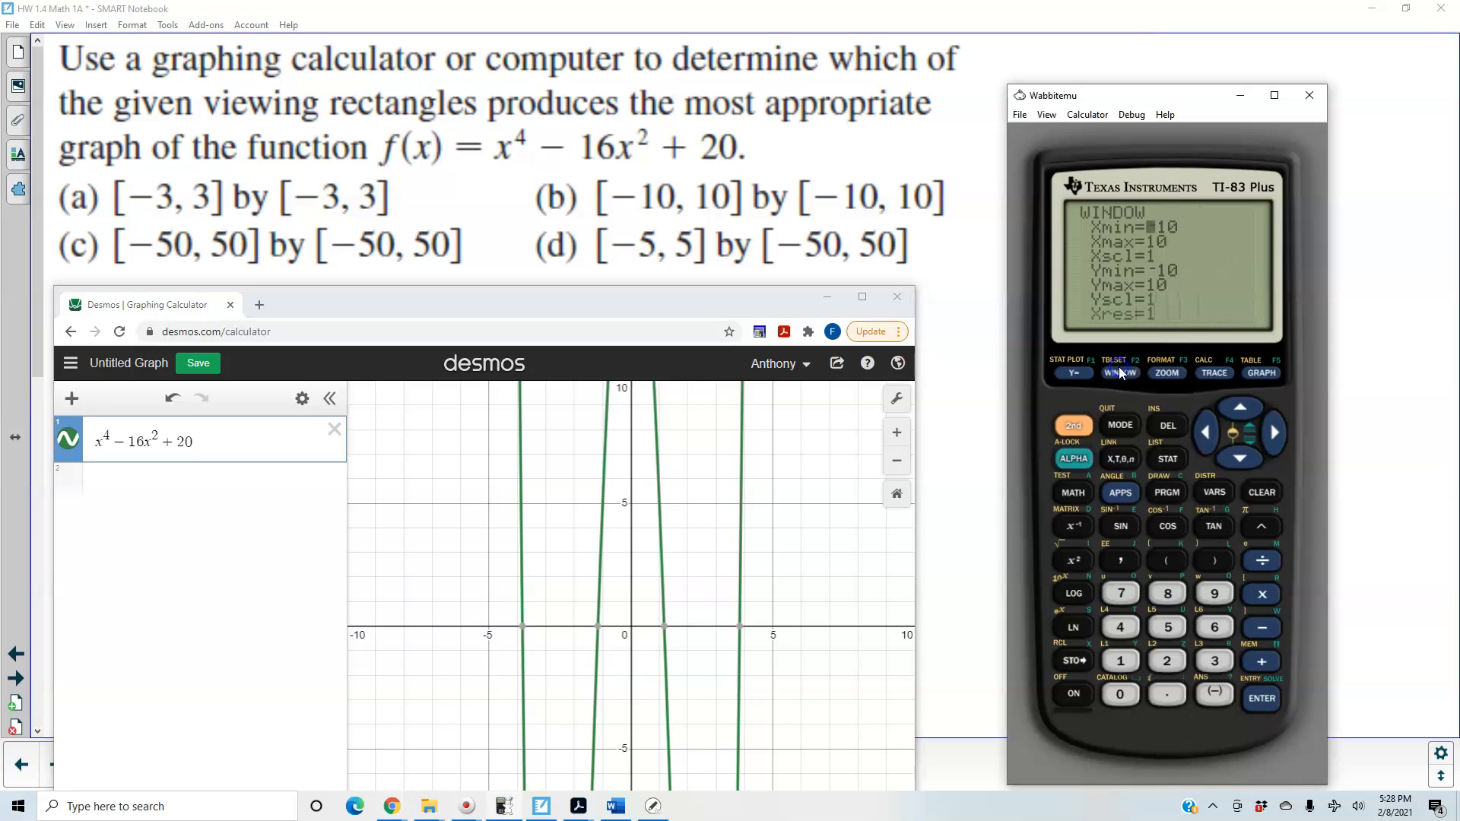
text(-50)
click(1248, 459)
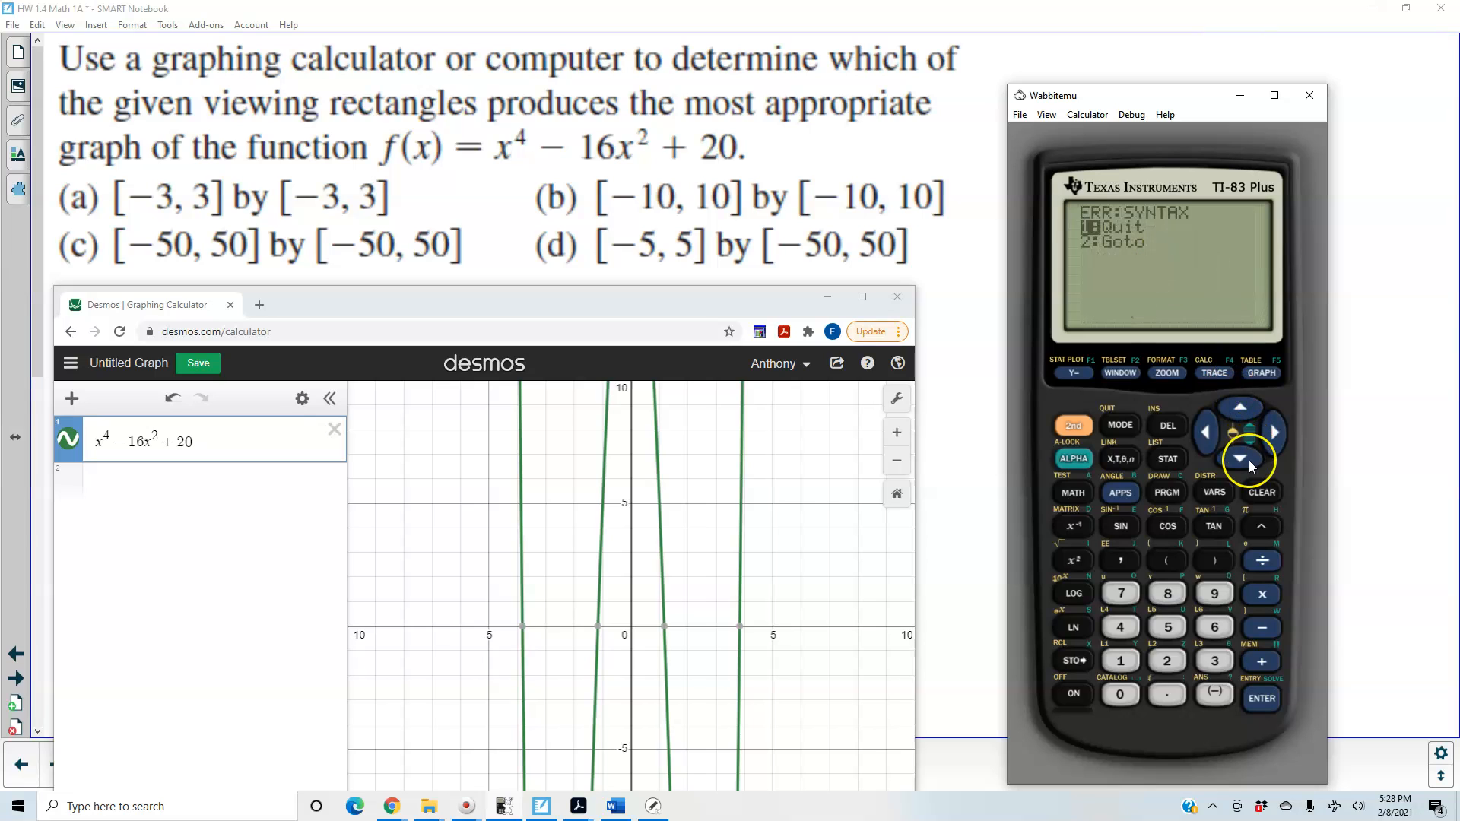
click(1247, 456)
click(1083, 423)
click(1108, 420)
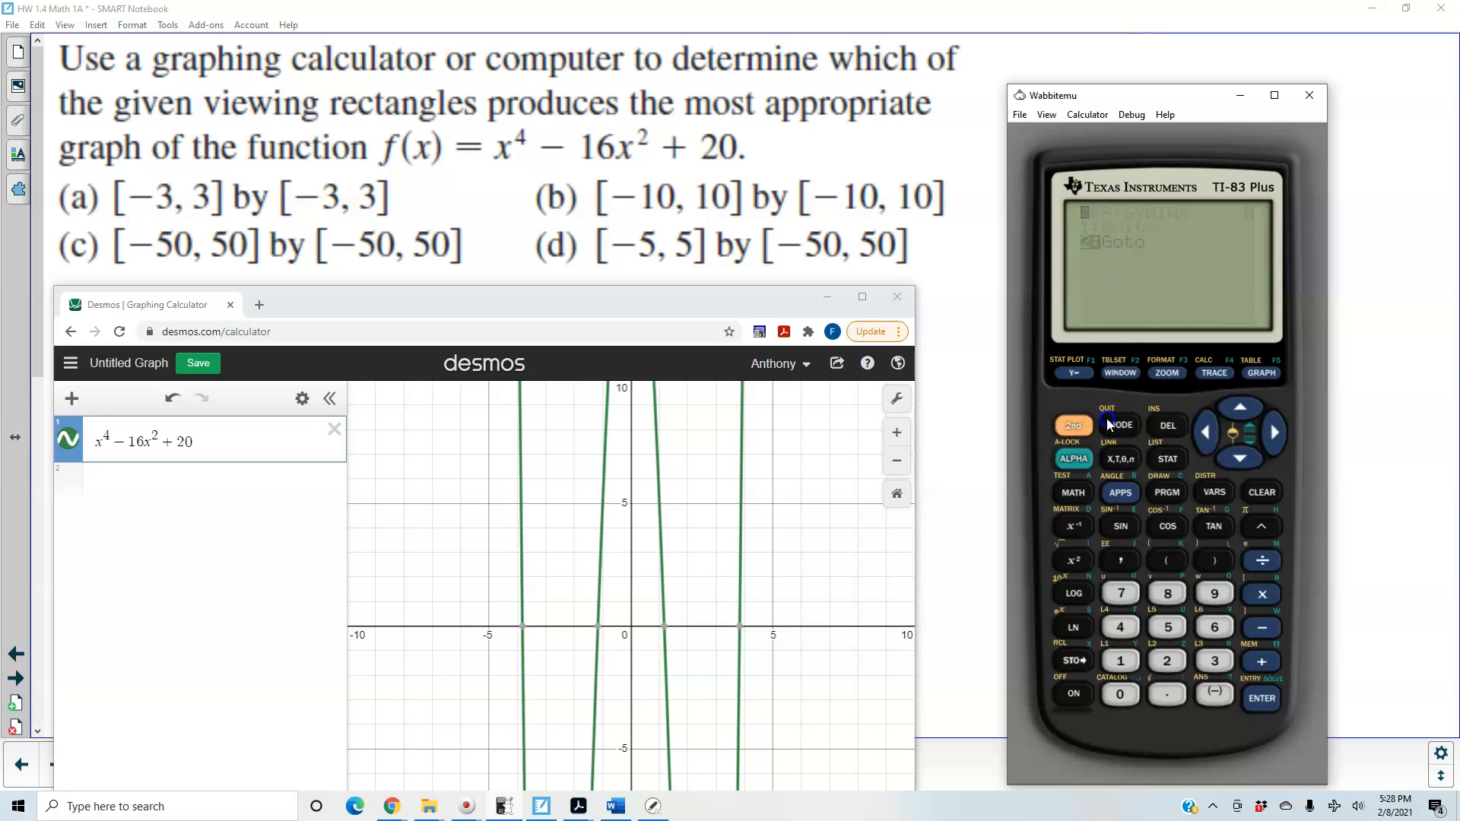
In Wabbitemu, set the calculator window's Xmin to −50 and Xmax to 50.
click(1120, 374)
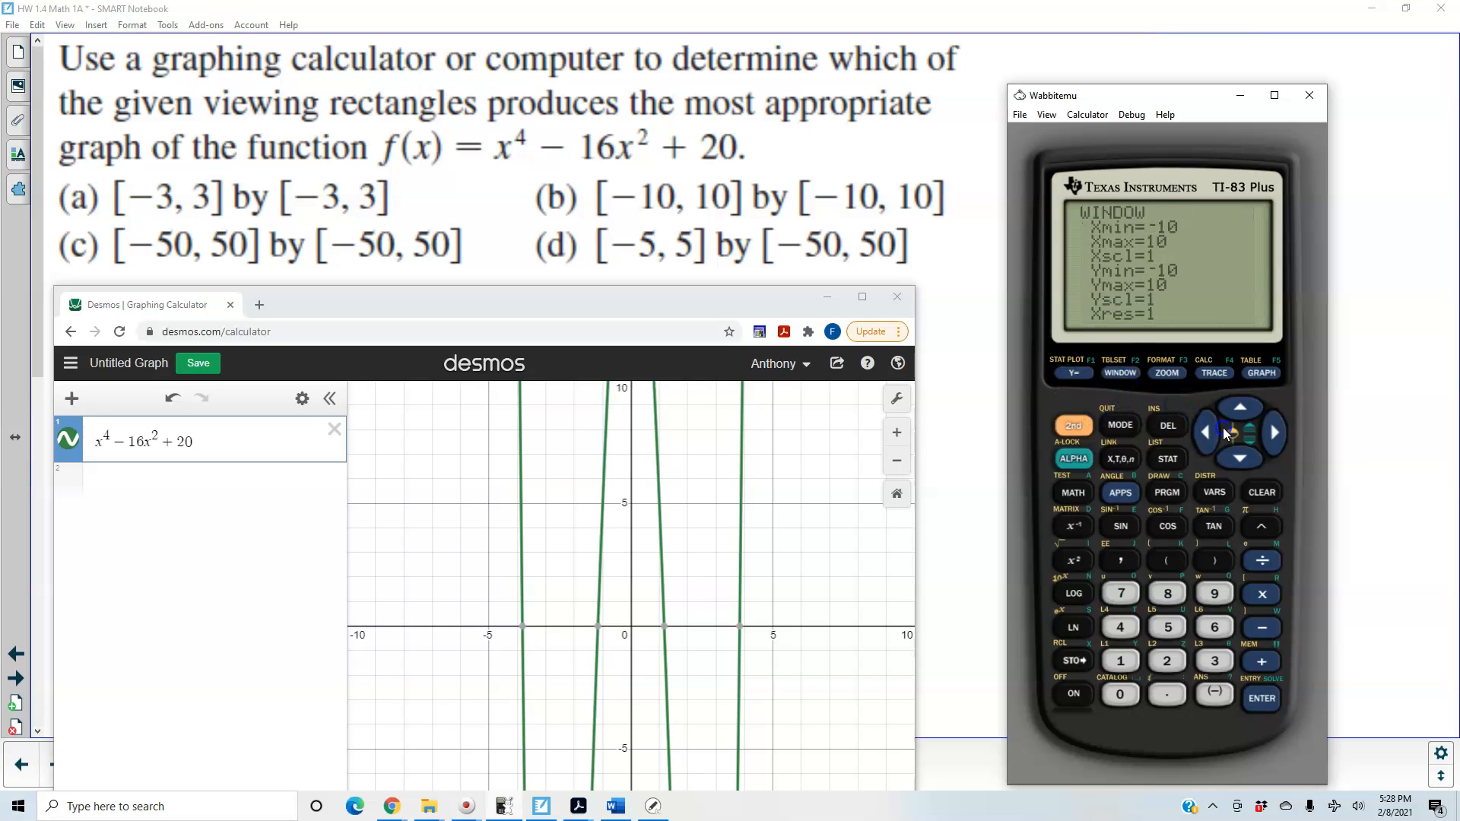
click(1214, 692)
click(1168, 627)
click(1122, 696)
click(1242, 456)
click(1167, 626)
click(1118, 696)
click(1229, 458)
click(1229, 459)
Set the calculator window's Ymin to −50 and Ymax to 50, and redraw the graph.
click(1216, 694)
click(1167, 636)
click(1119, 693)
click(1240, 457)
click(1170, 622)
click(1135, 689)
click(1259, 375)
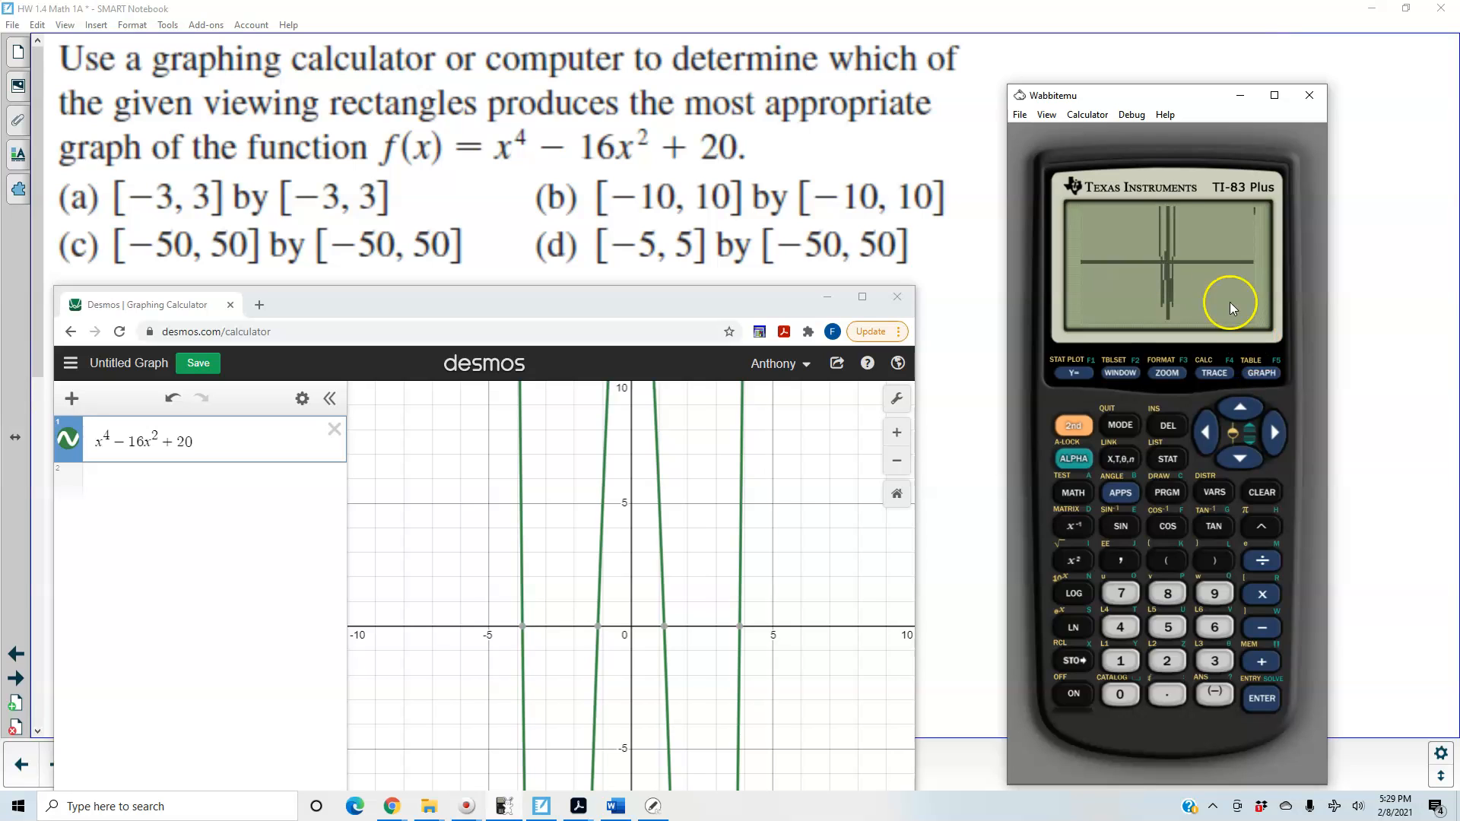
In Desmos, change the x-axis range to run from −50 to 50.
click(897, 399)
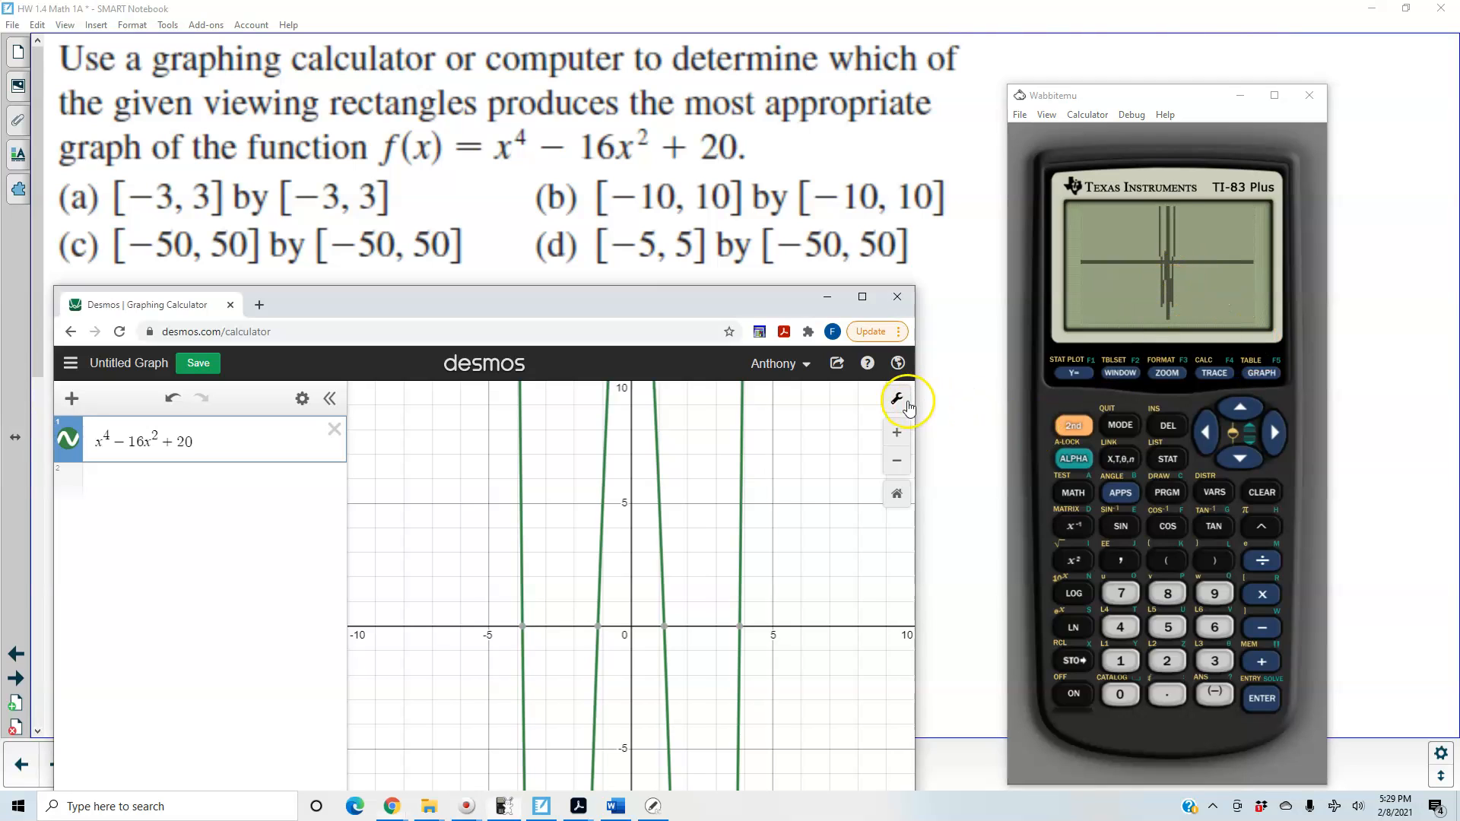
click(700, 631)
key(BackSpace)
key(BackSpace)
text(50)
click(753, 630)
key(BackSpace)
text(50)
Change the Desmos y-axis range to run from −50 to 50 and inspect the whole graph.
click(703, 695)
key(BackSpace)
key(BackSpace)
text(50)
click(755, 692)
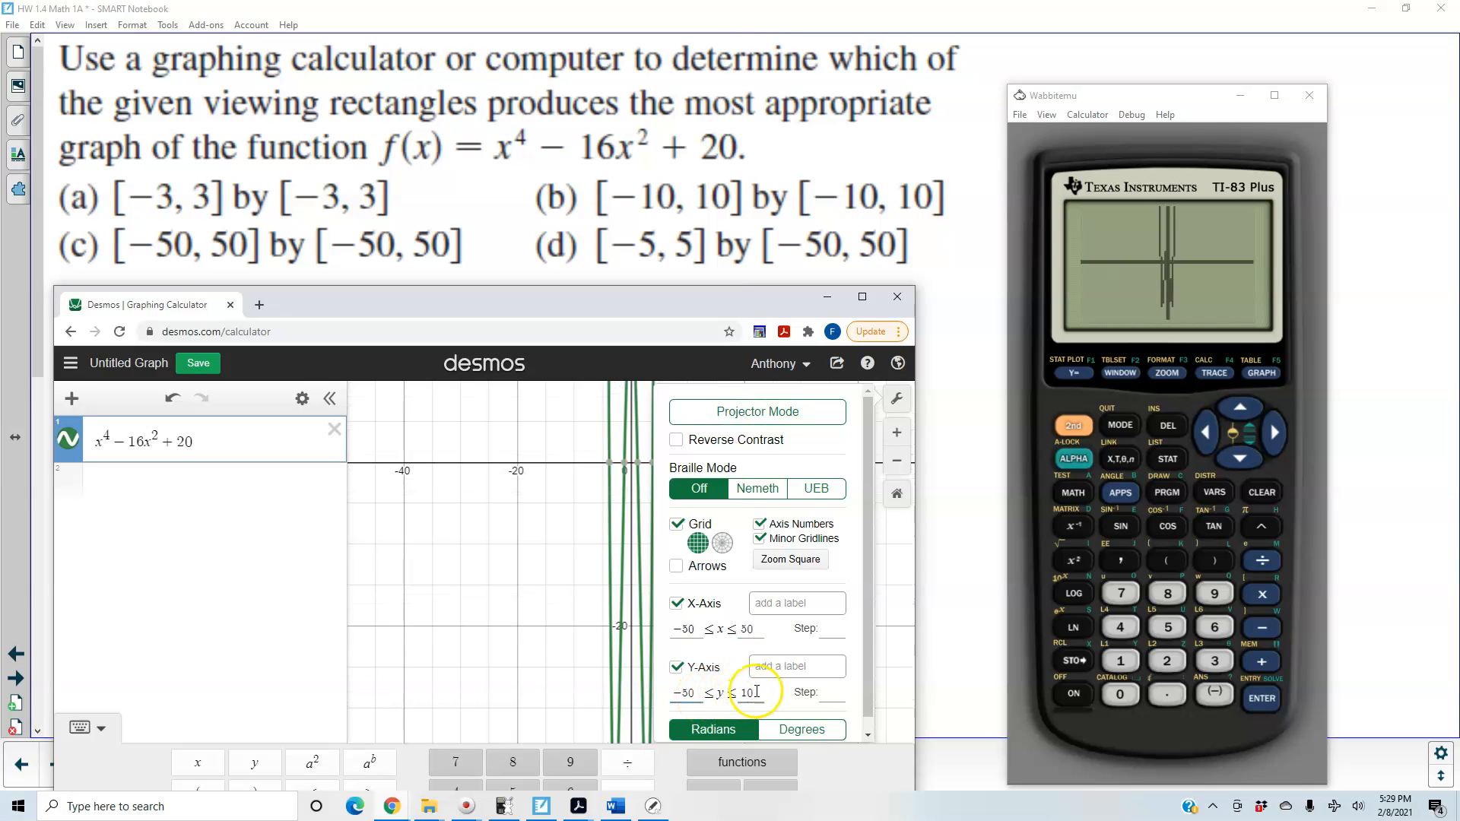
key(BackSpace)
text(50)
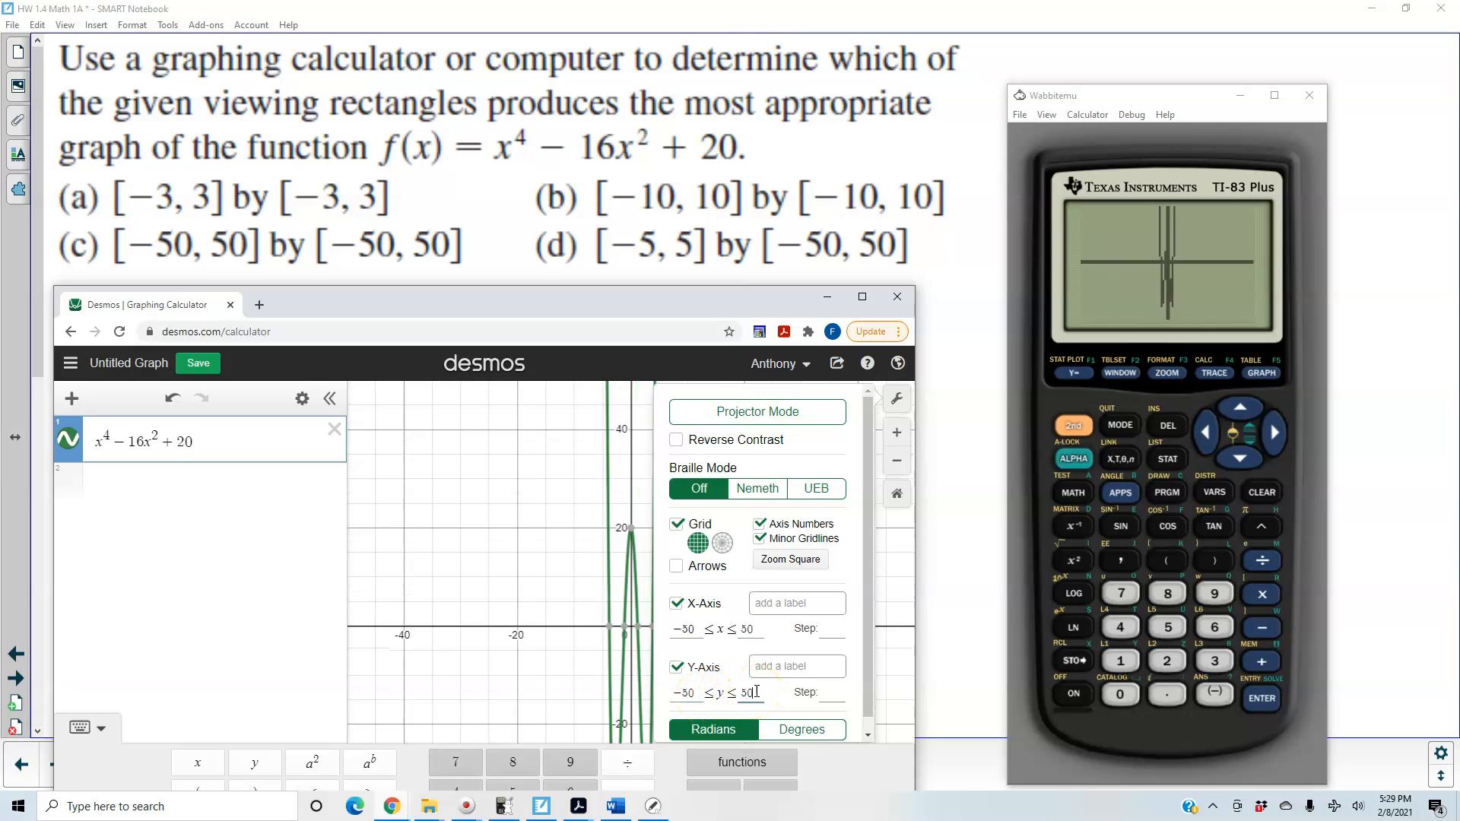
click(275, 620)
drag(649, 310, 638, 228)
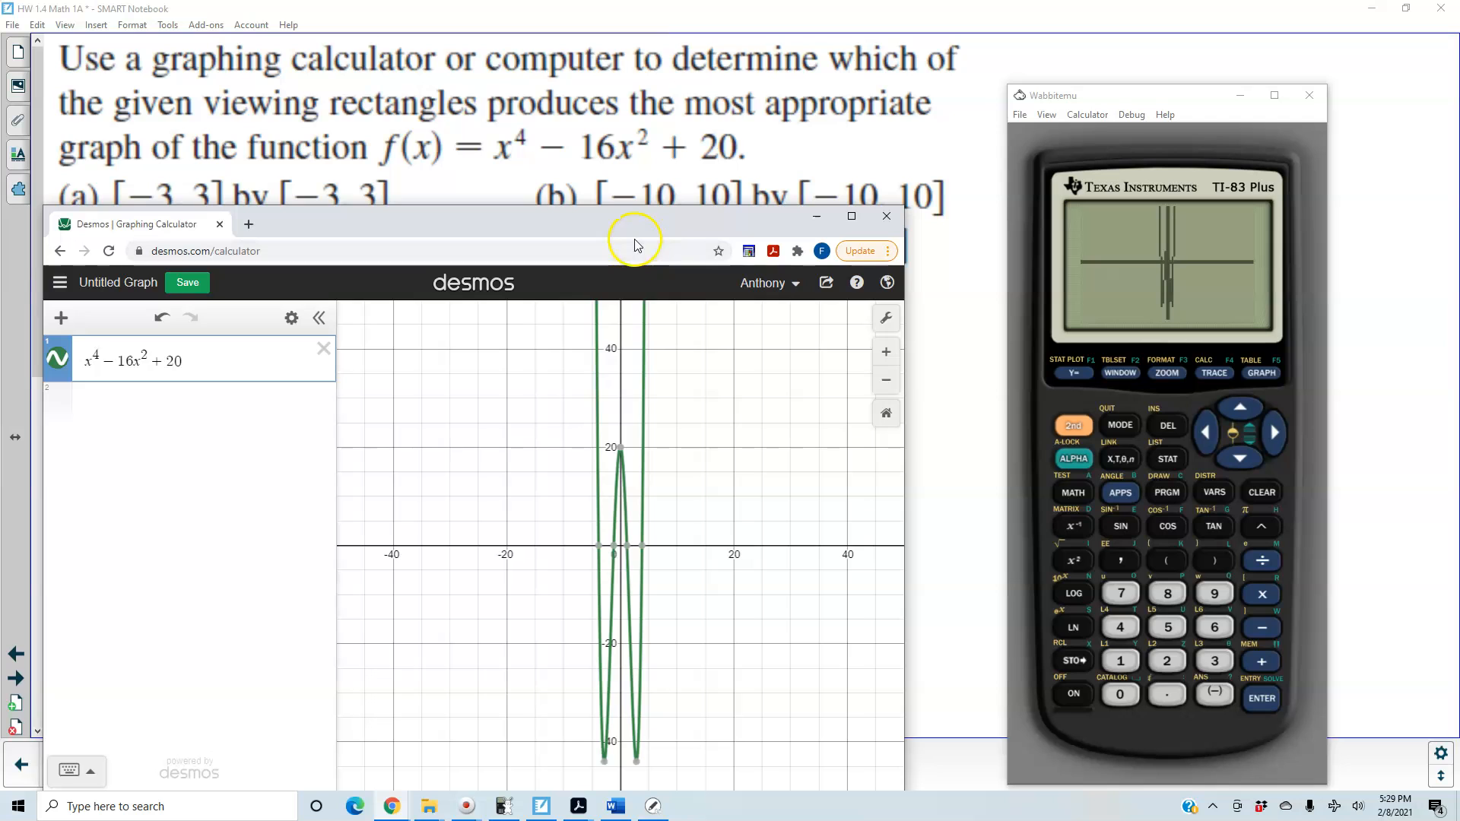
drag(637, 225, 643, 316)
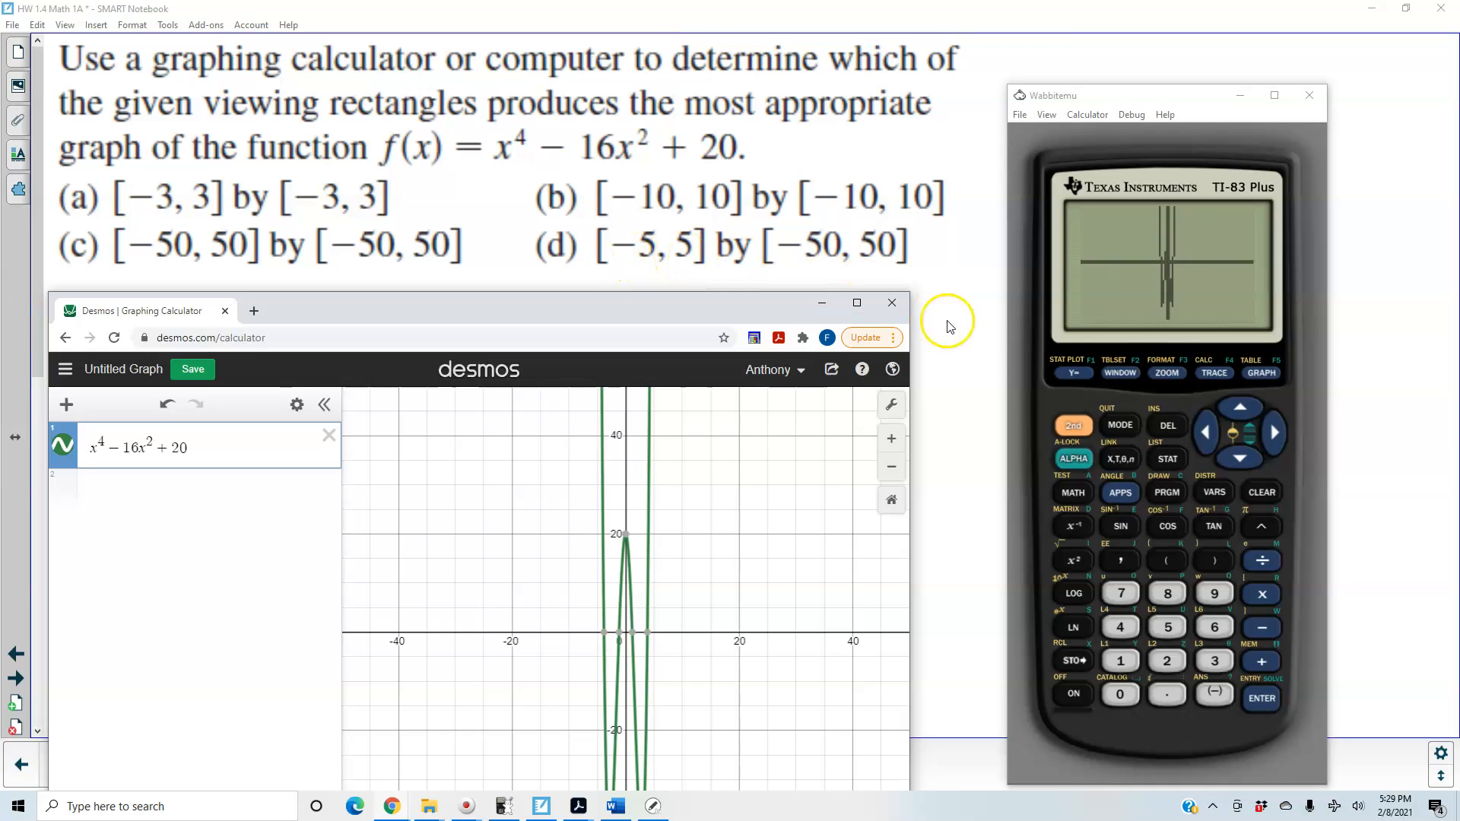
In Wabbitemu, set the calculator window's Xmin to −5 and Xmax to 5, and redraw the graph.
click(1112, 373)
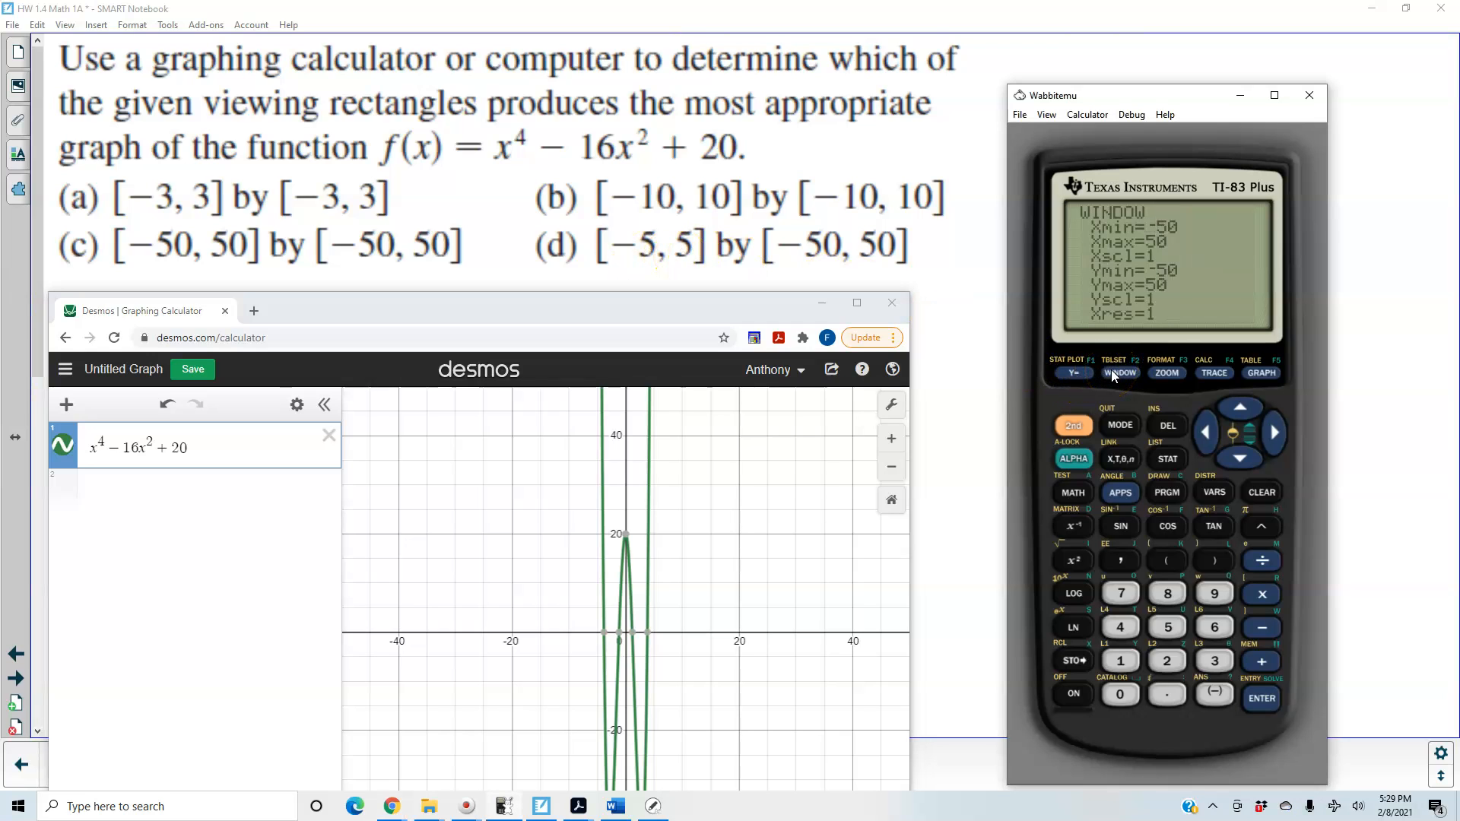
click(1216, 696)
click(1219, 701)
click(1171, 628)
click(1198, 435)
click(1171, 426)
click(1239, 456)
click(1168, 627)
click(1241, 460)
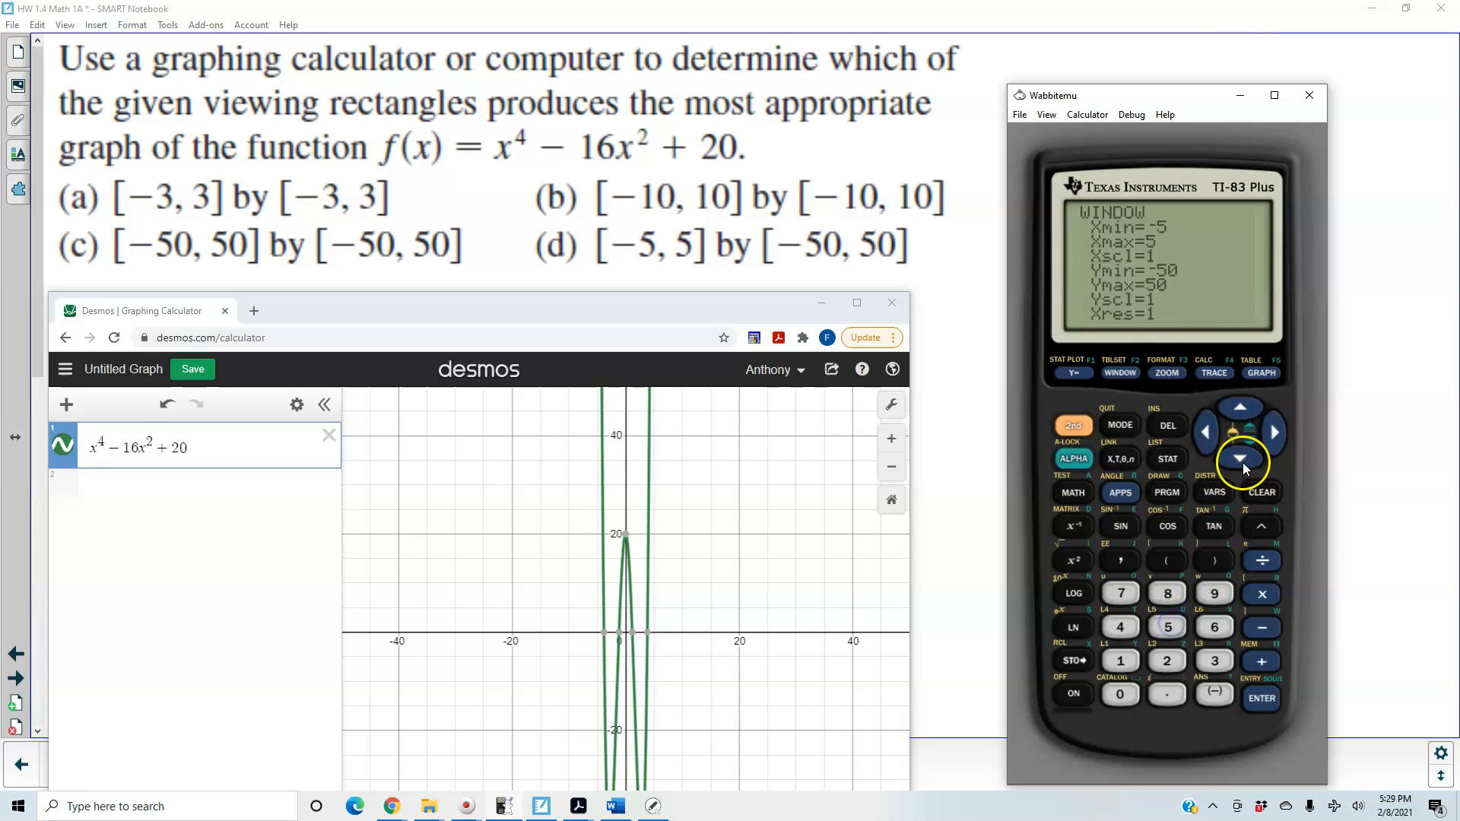
click(1240, 460)
click(1246, 460)
click(1262, 427)
click(1265, 371)
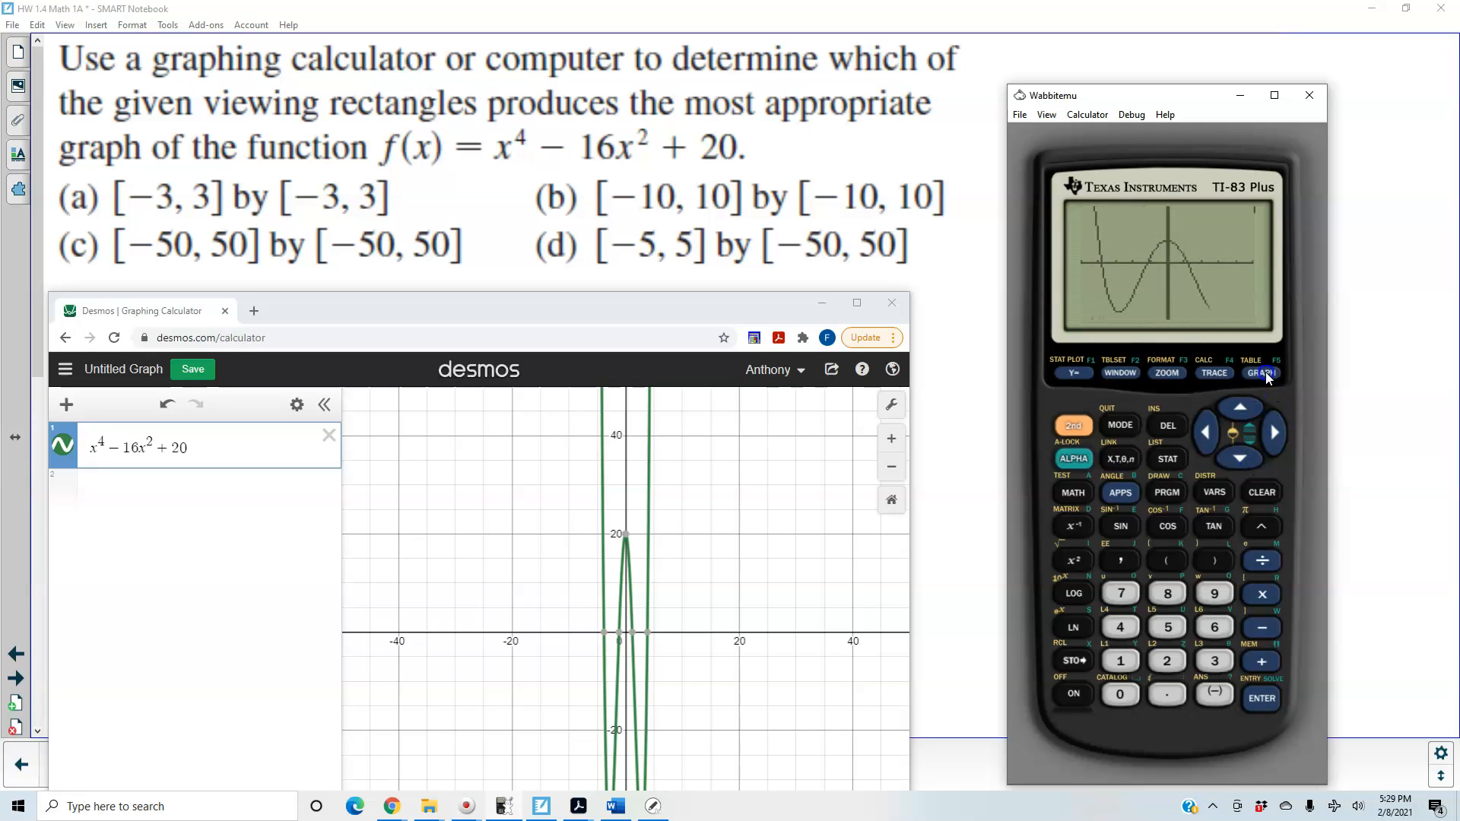
click(1163, 281)
In Desmos, narrow the x-axis range to −5 through 5 and bring the whole graph into view.
click(896, 409)
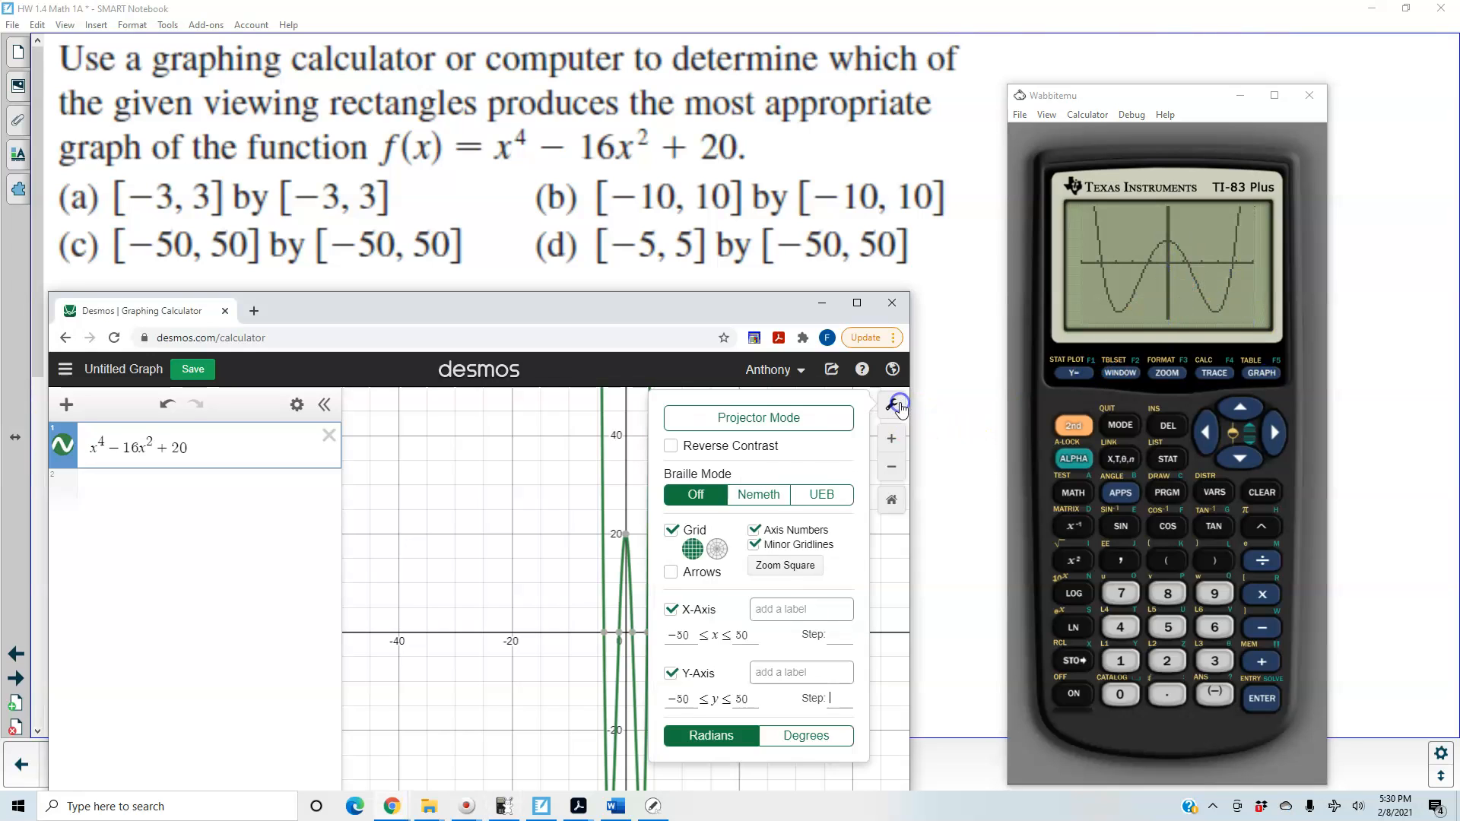
click(689, 639)
key(BackSpace)
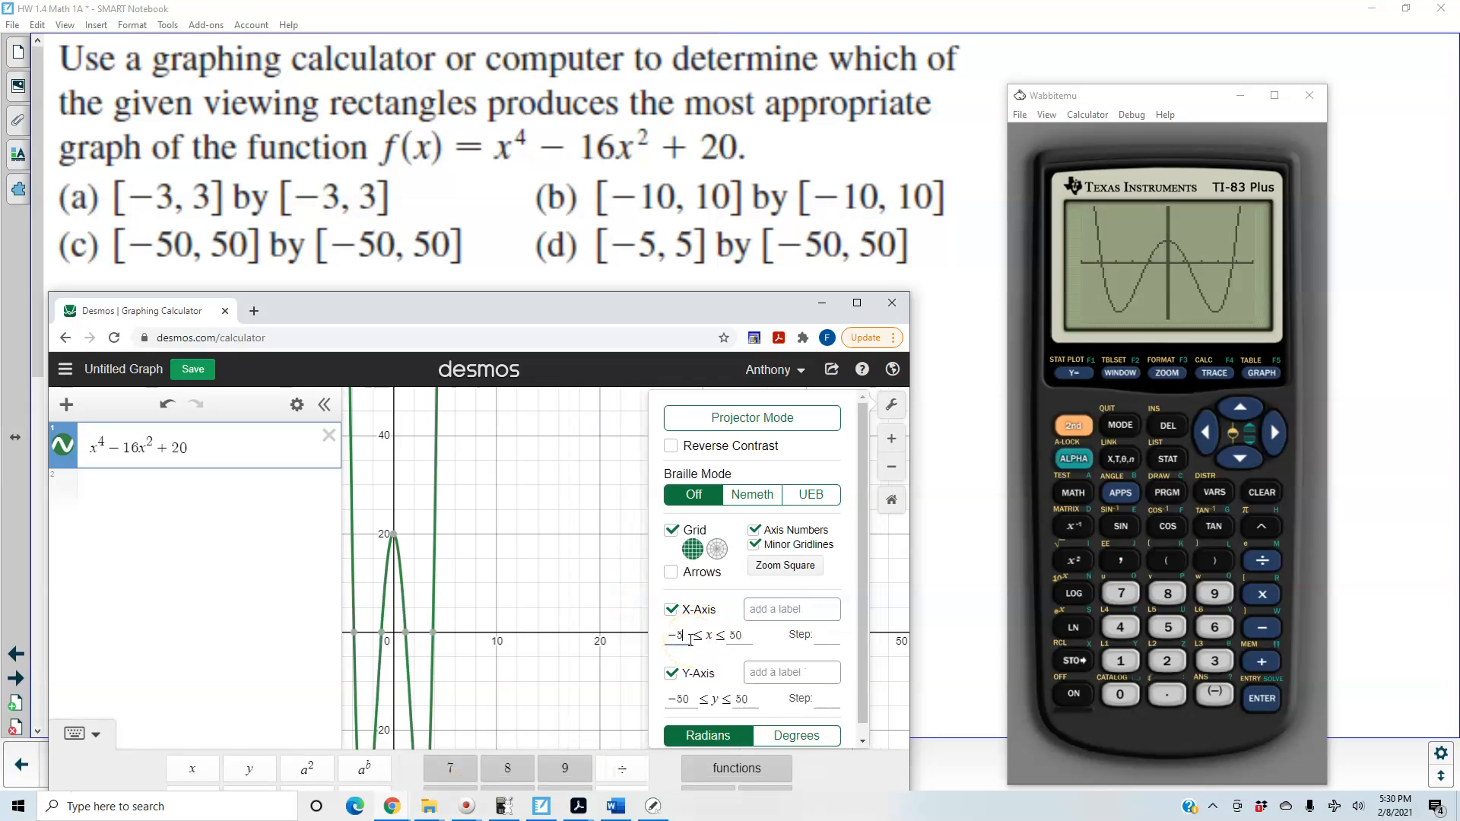
click(741, 637)
key(BackSpace)
click(226, 606)
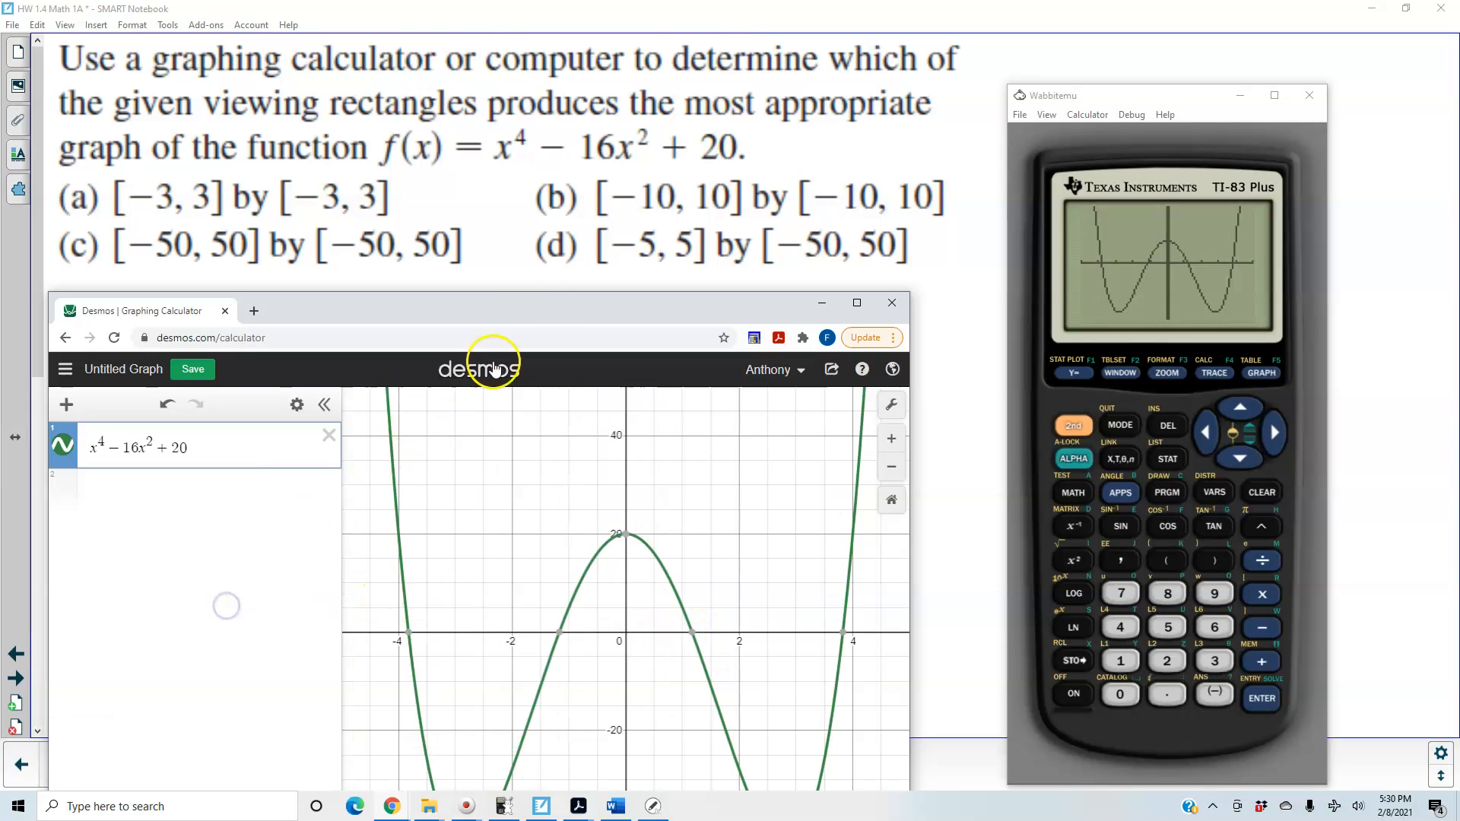
drag(537, 300, 533, 177)
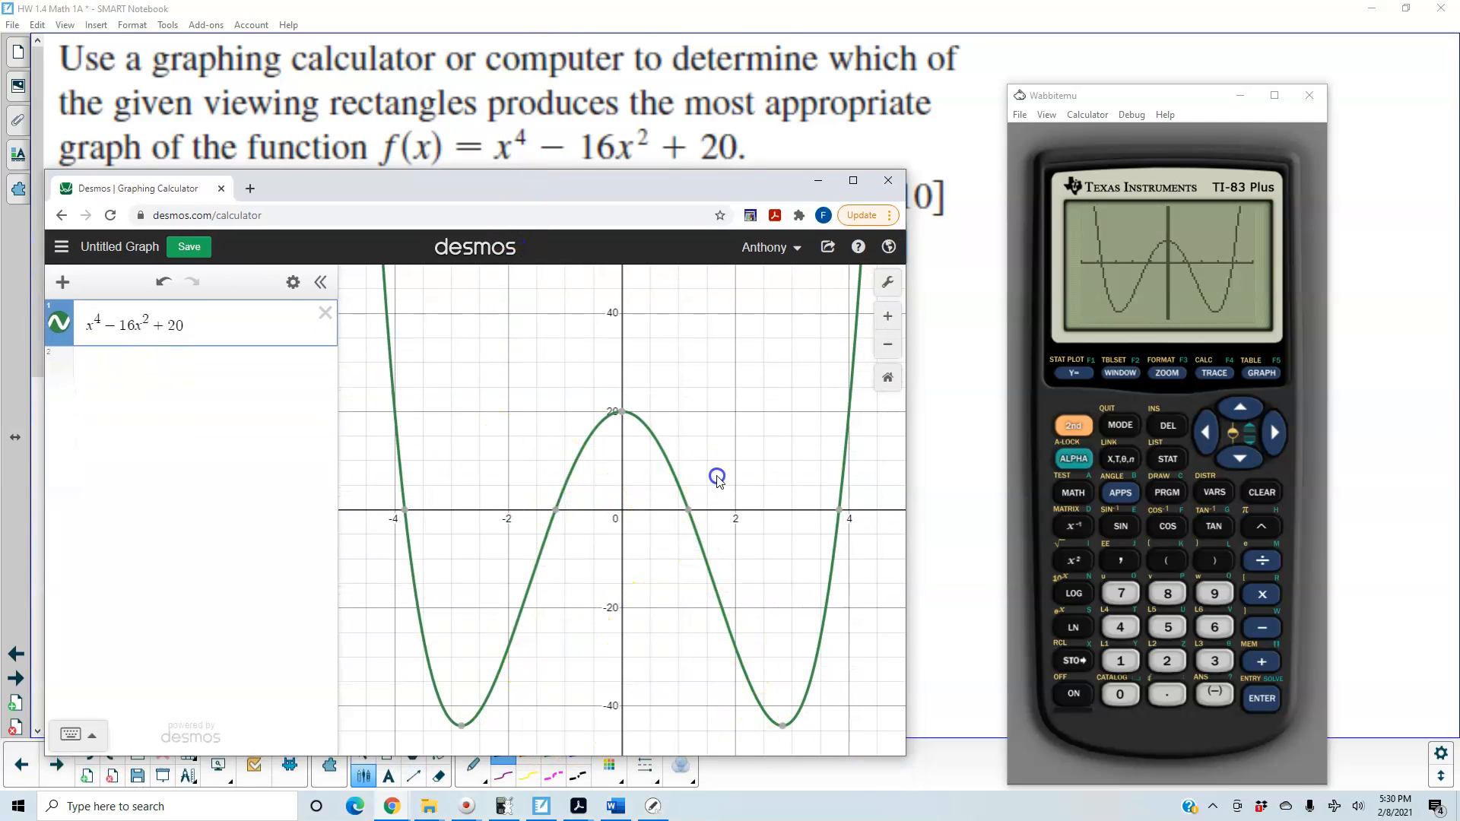
Switch to SMART Notebook and place the picture of the four viewing-rectangle graphs below the answer choices.
click(923, 488)
scroll(836, 487, down, 10)
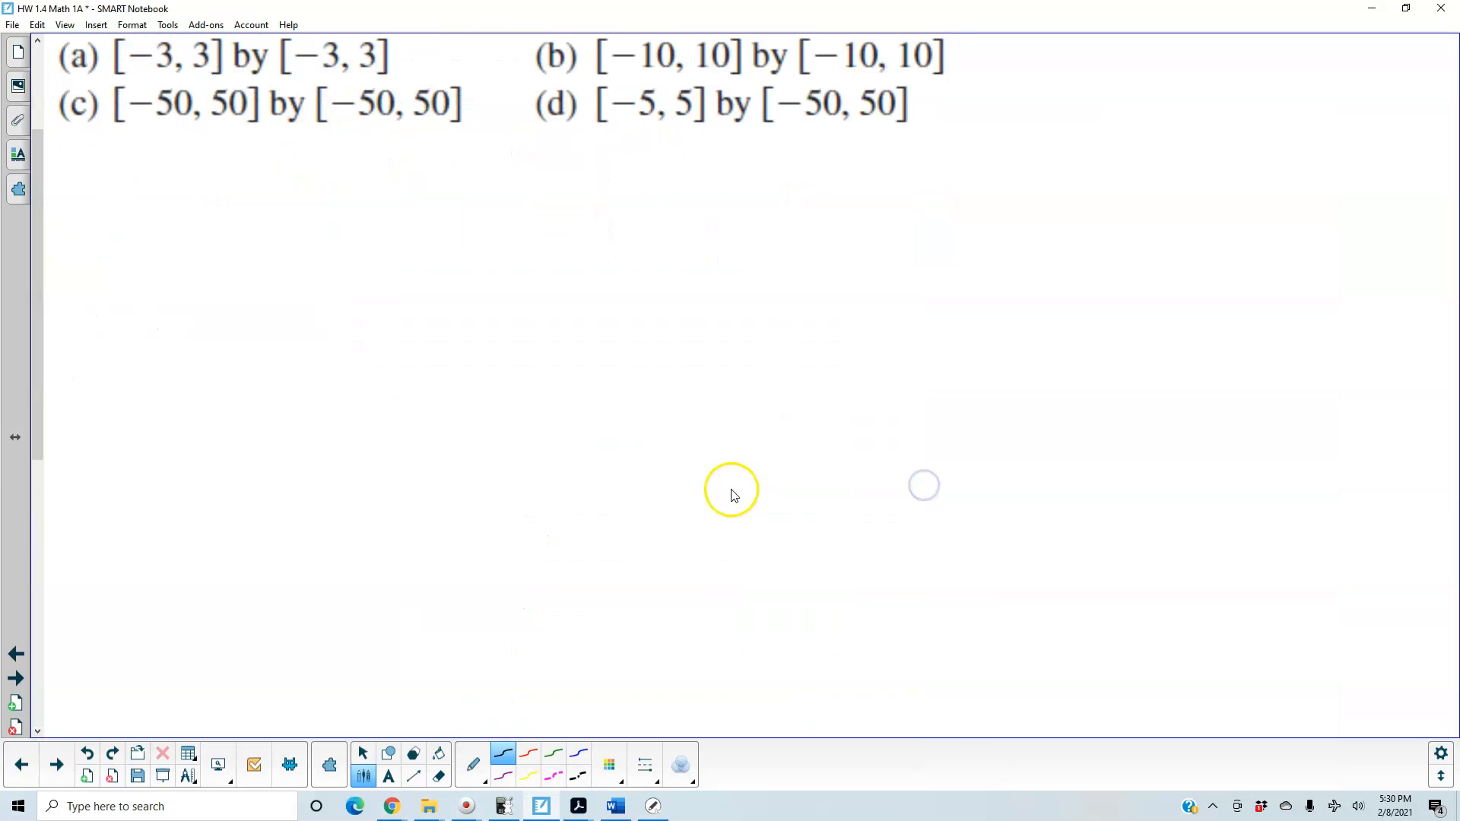
drag(918, 294, 864, 163)
scroll(865, 221, up, 3)
drag(906, 439, 906, 340)
click(906, 341)
drag(1050, 378, 974, 368)
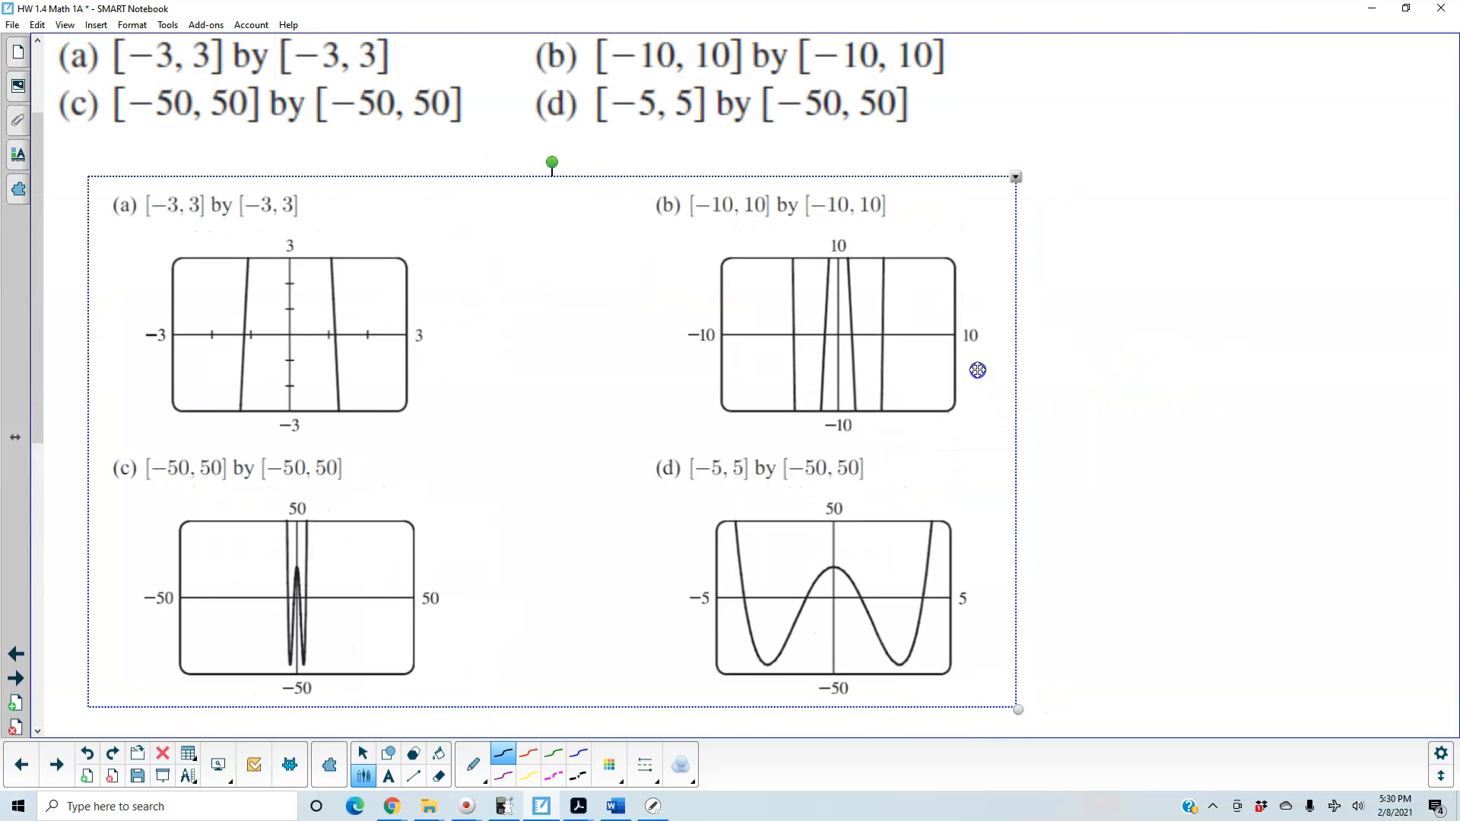
Paste the answer text "The most appropriate graph is produced in viewing rectangle (d)." below the graphs.
scroll(1003, 406, down, 1)
scroll(1002, 406, down, 1)
right_click(662, 678)
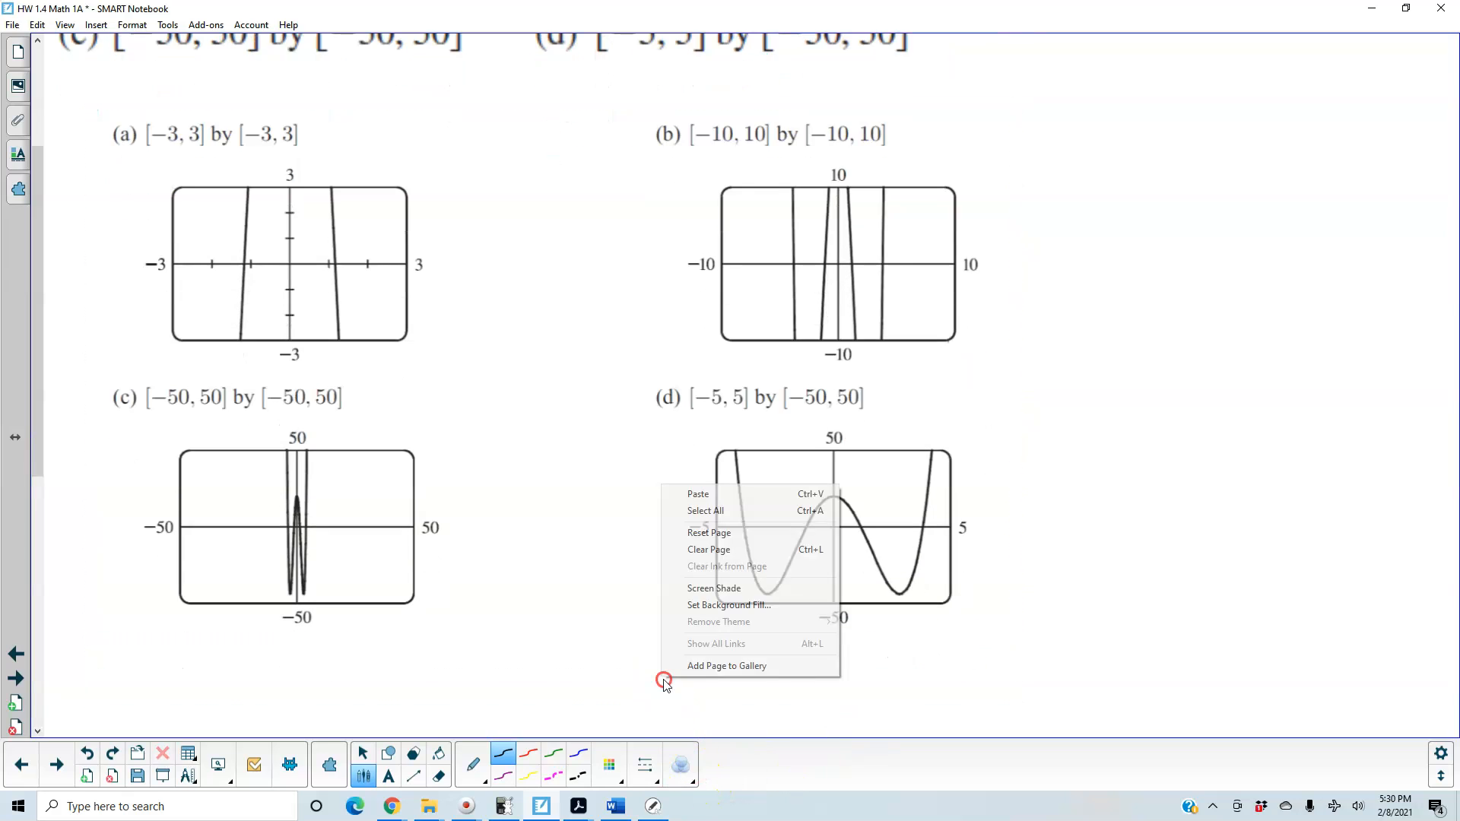
click(697, 496)
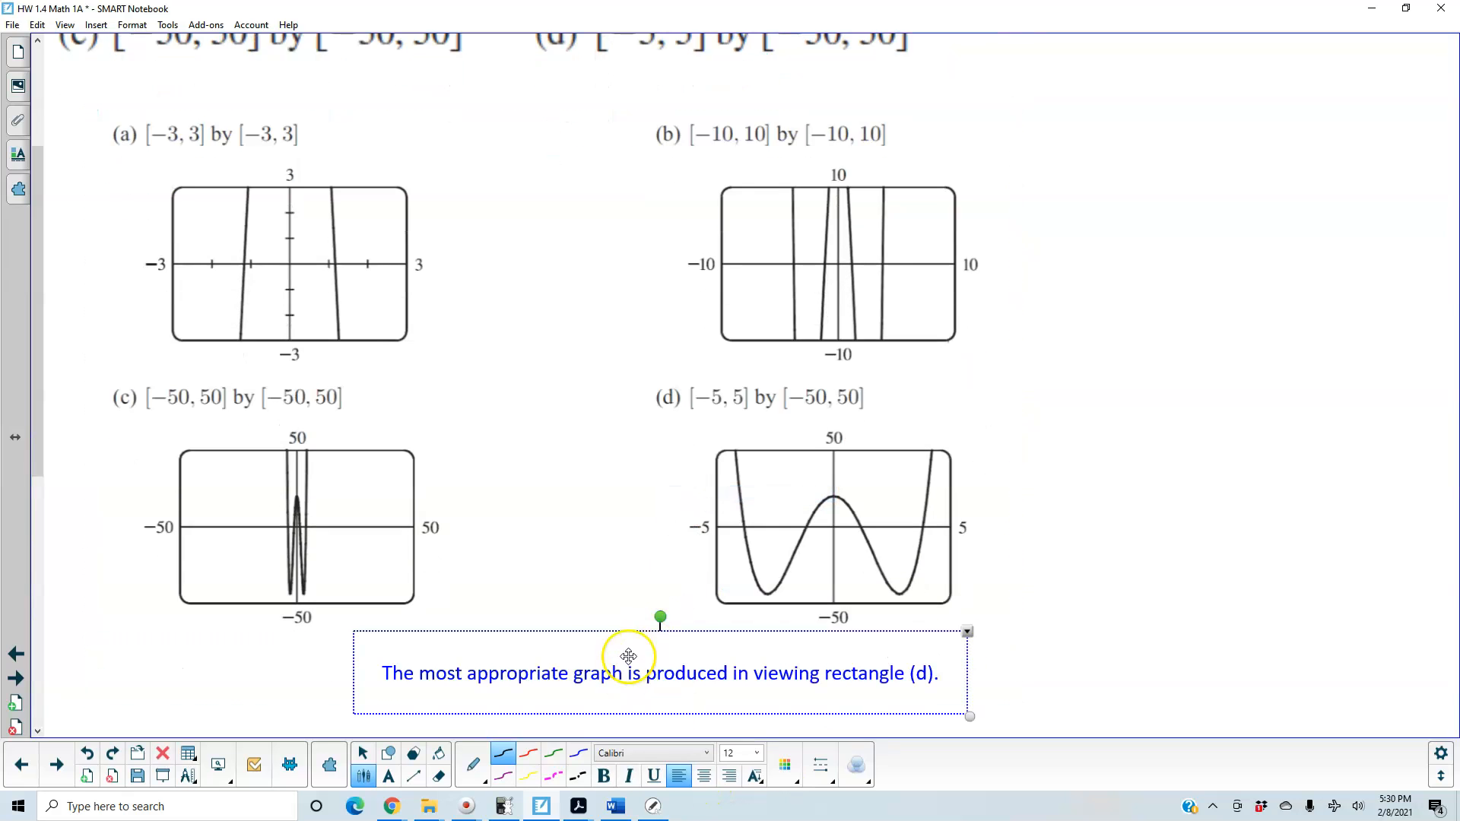